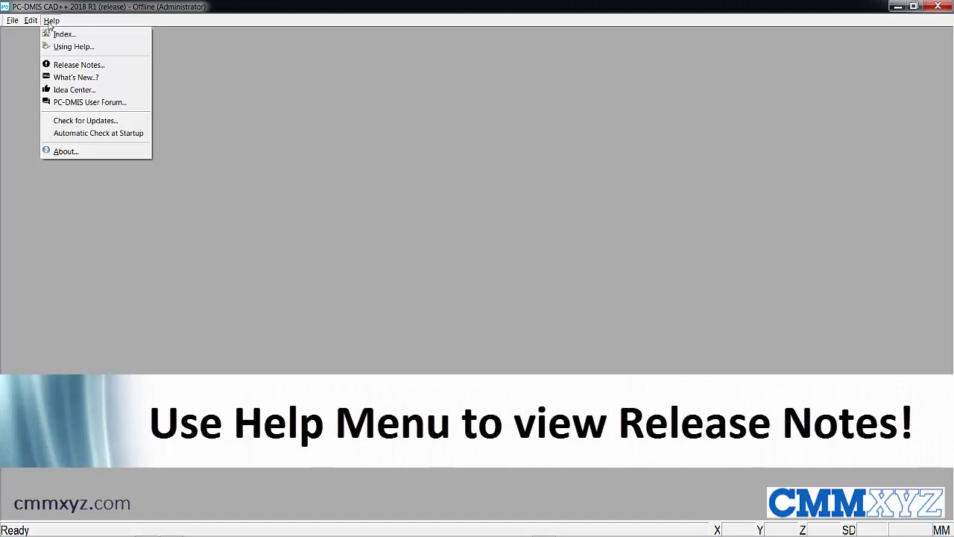
# Open the PC-DMIS 2018 R1 release notes document and go to its Release Notes section.
pyautogui.click(92, 67)
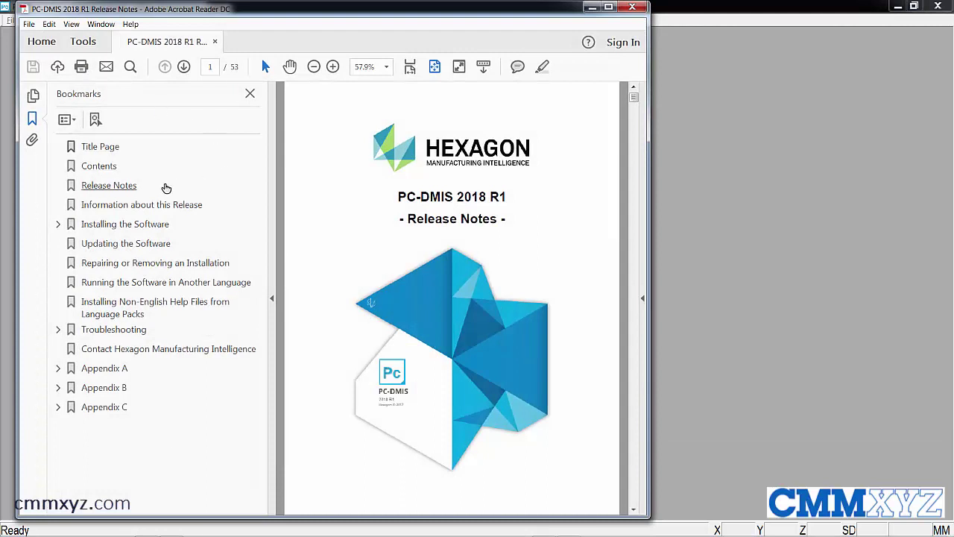
pyautogui.click(127, 186)
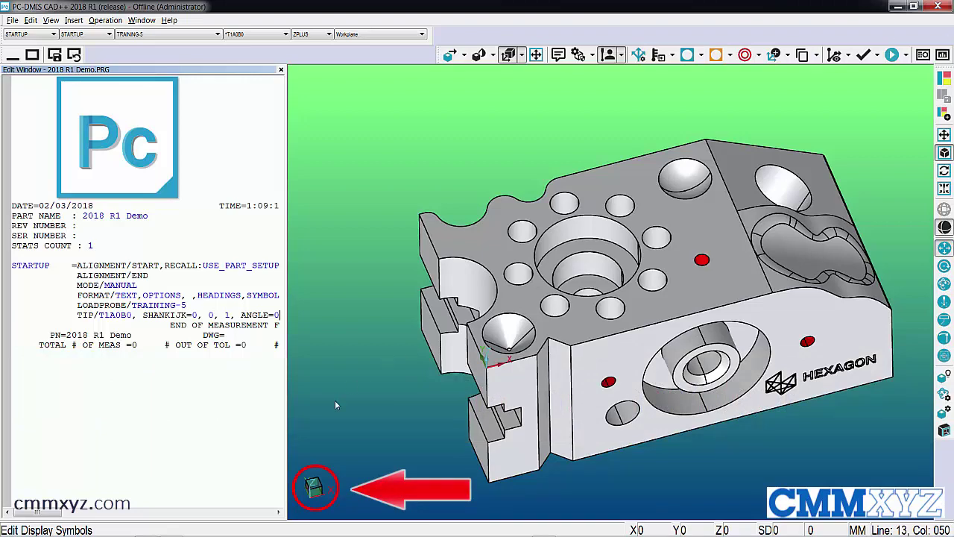
# Snap the part to standard views with the rotation widget and rotate it back to an angled 3D view.
pyautogui.click(314, 484)
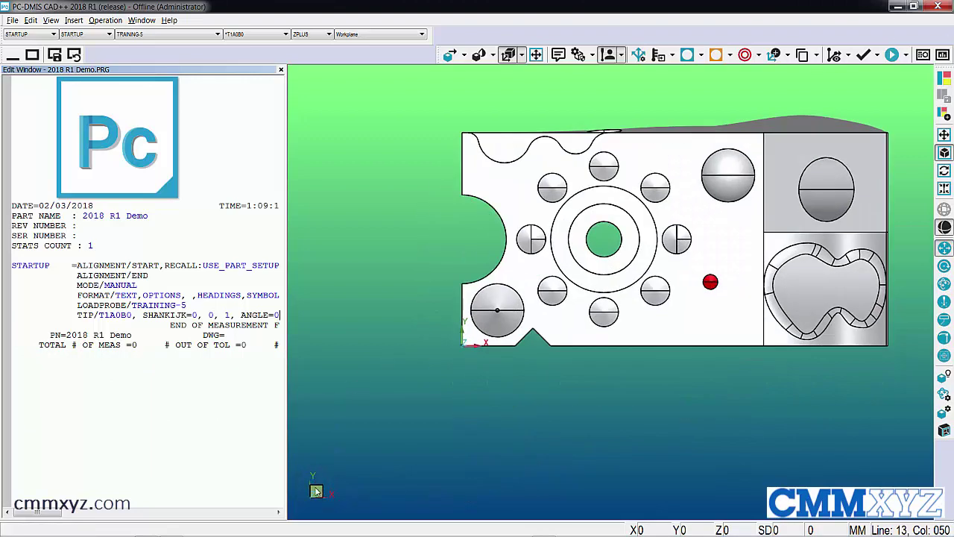
pyautogui.moveTo(316, 485); pyautogui.dragTo(346, 455)
pyautogui.click(321, 493)
pyautogui.moveTo(365, 439); pyautogui.dragTo(380, 466)
pyautogui.click(317, 490)
pyautogui.moveTo(444, 413); pyautogui.dragTo(574, 285)
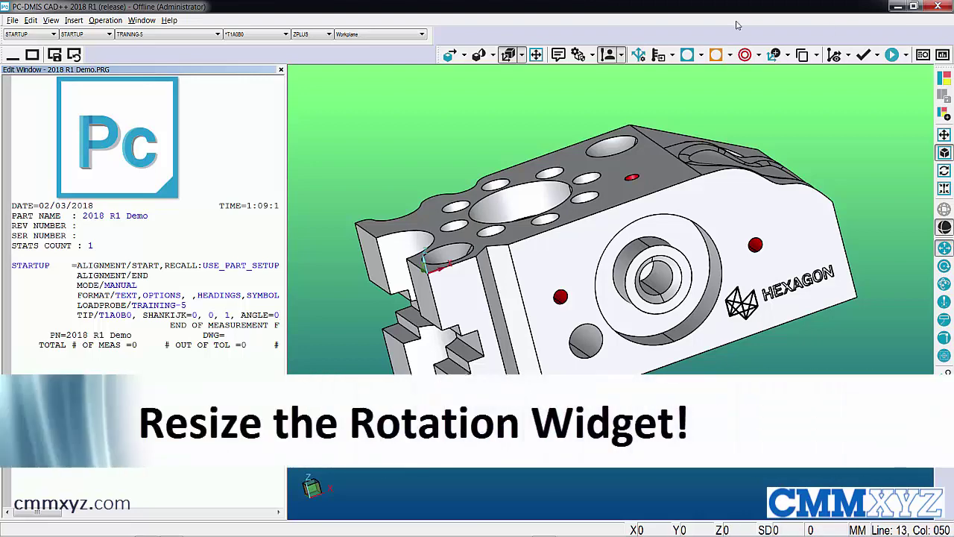
# Set the rotation widget's size to maximum in the graphic display's Trihedron settings and apply it.
pyautogui.click(31, 20)
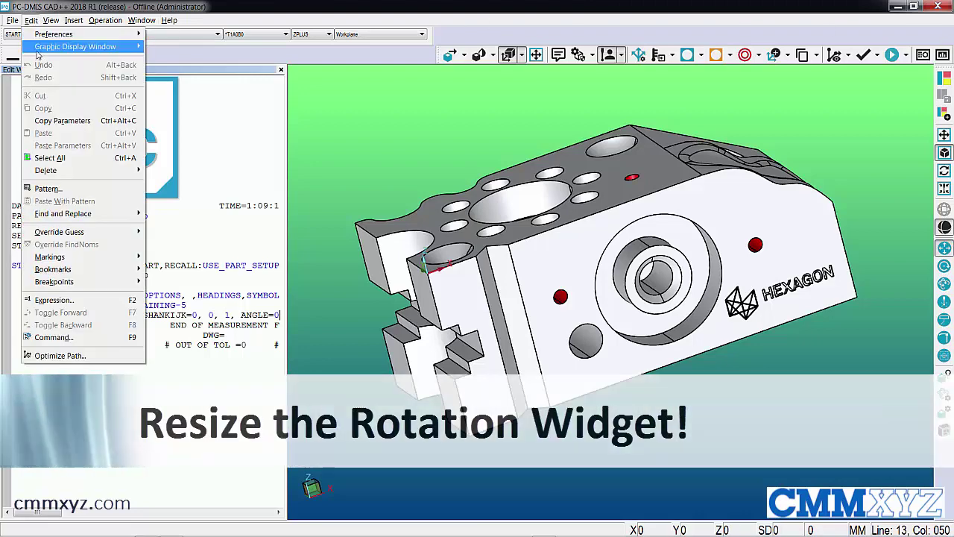
pyautogui.moveTo(138, 47)
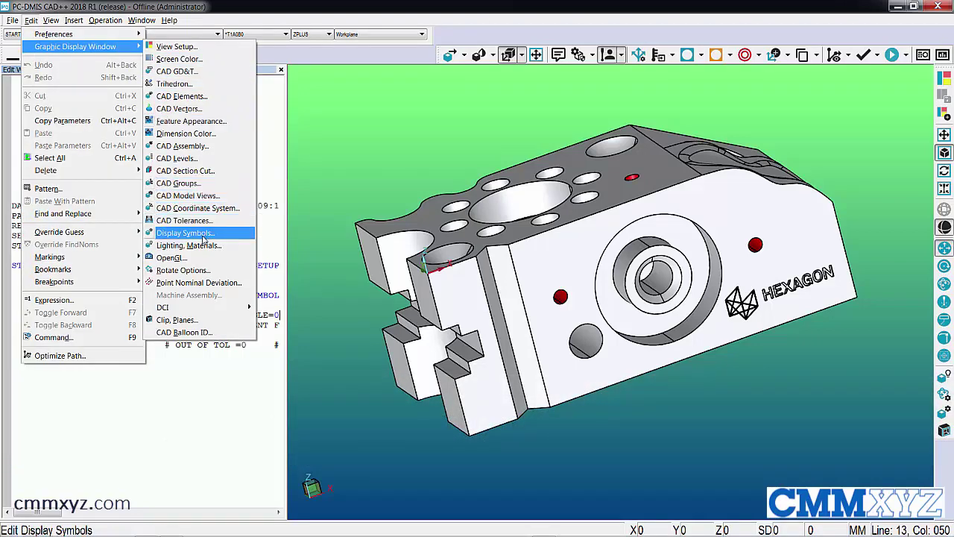
pyautogui.click(199, 234)
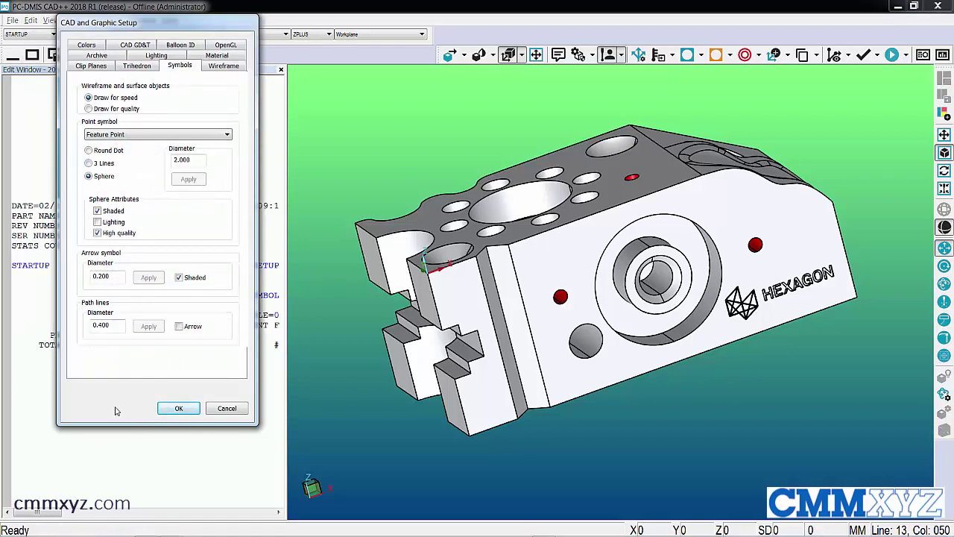
pyautogui.click(142, 66)
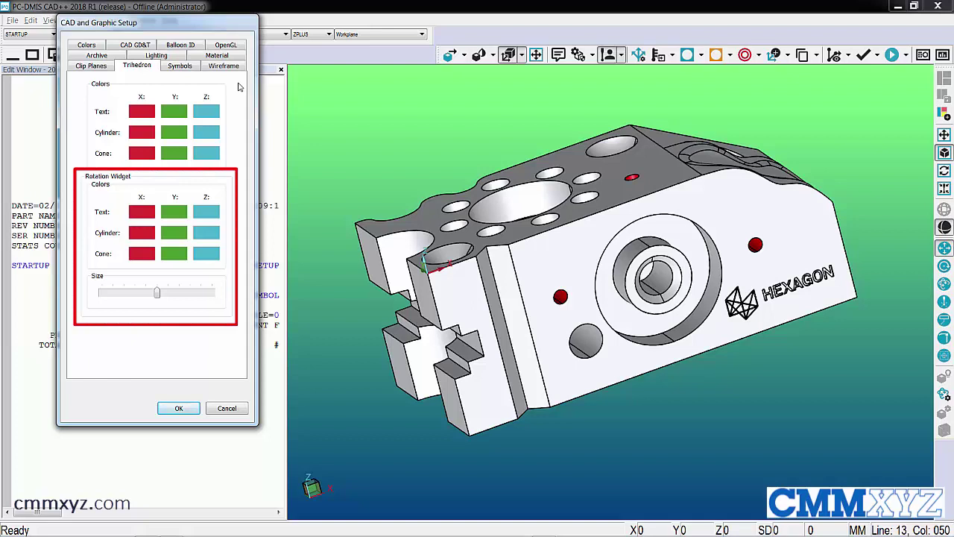
pyautogui.moveTo(158, 295); pyautogui.dragTo(226, 295)
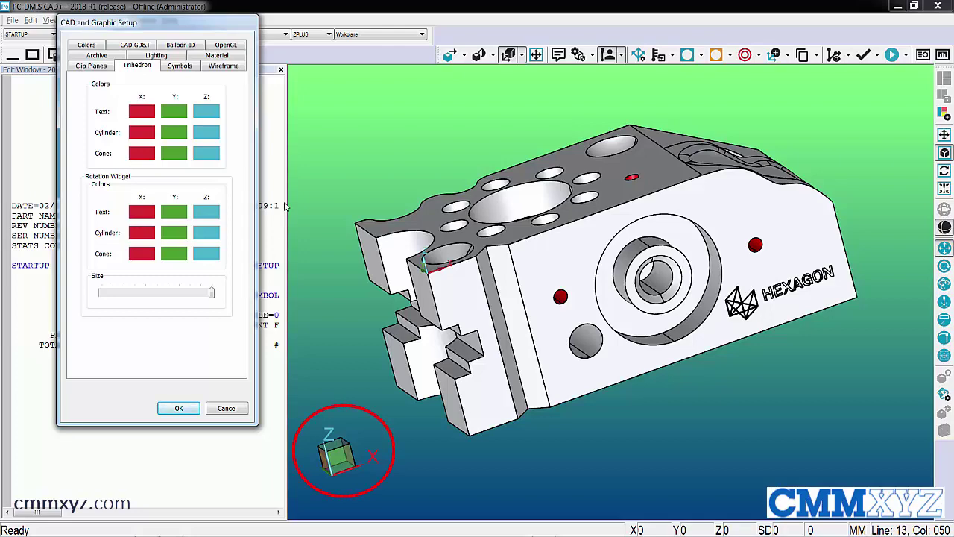
pyautogui.click(179, 408)
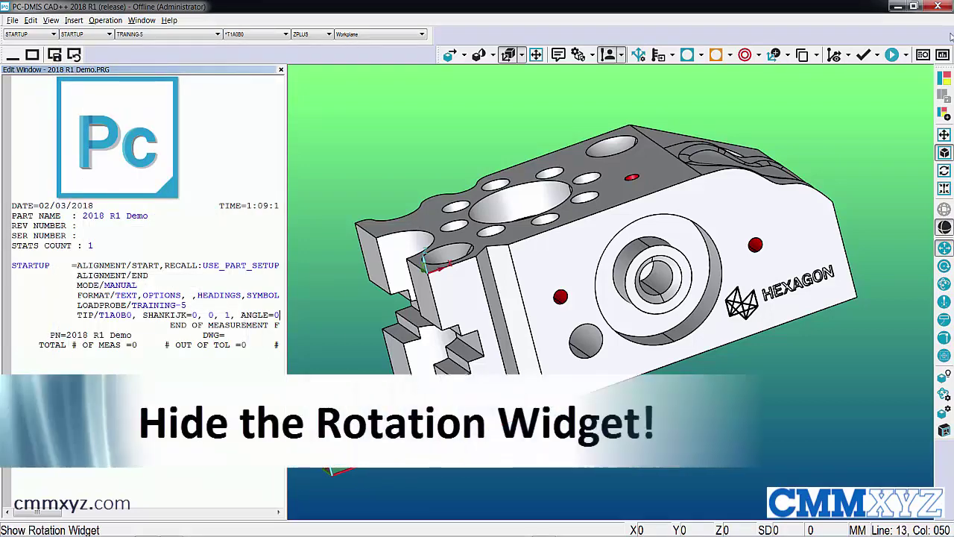
# Toggle the rotation widget's visibility among the graphic items, leaving it hidden.
pyautogui.click(520, 56)
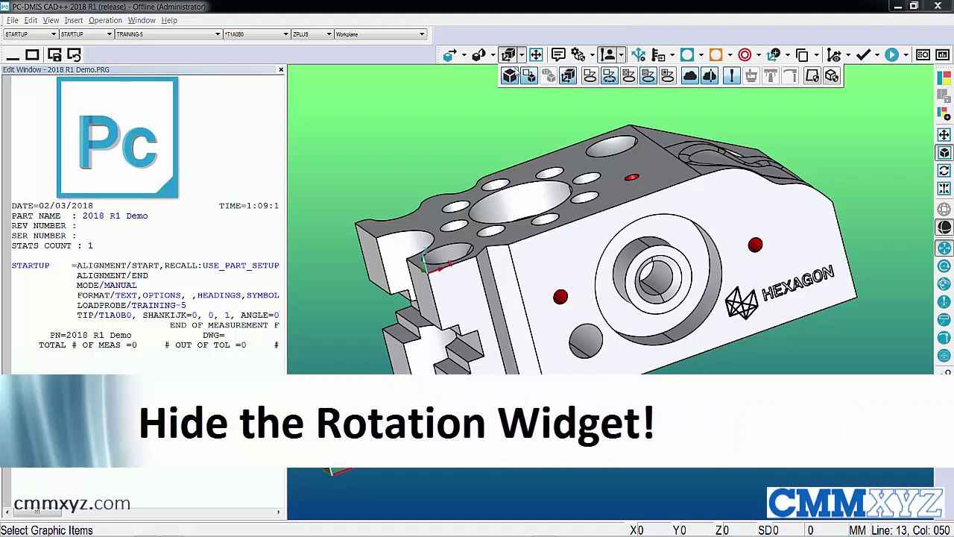
pyautogui.click(569, 77)
pyautogui.click(508, 57)
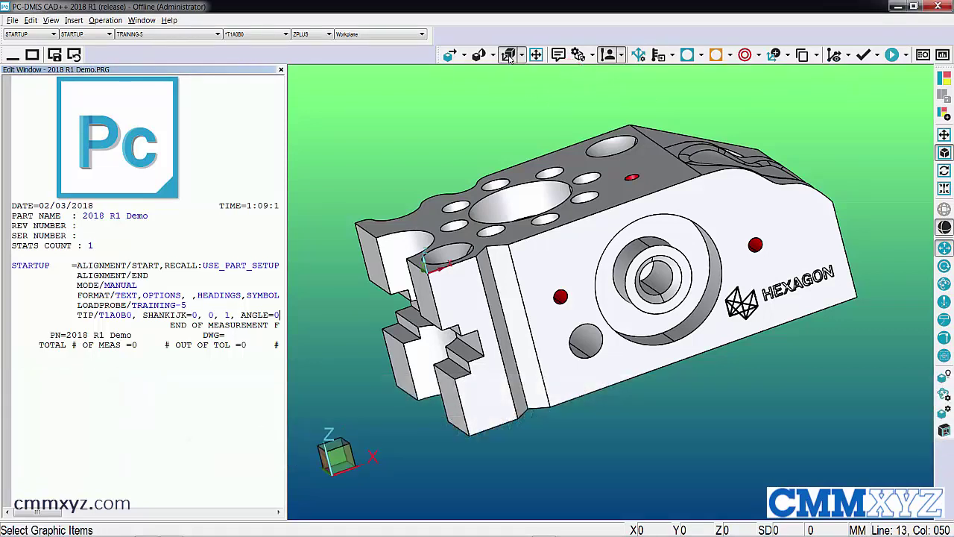
pyautogui.click(509, 58)
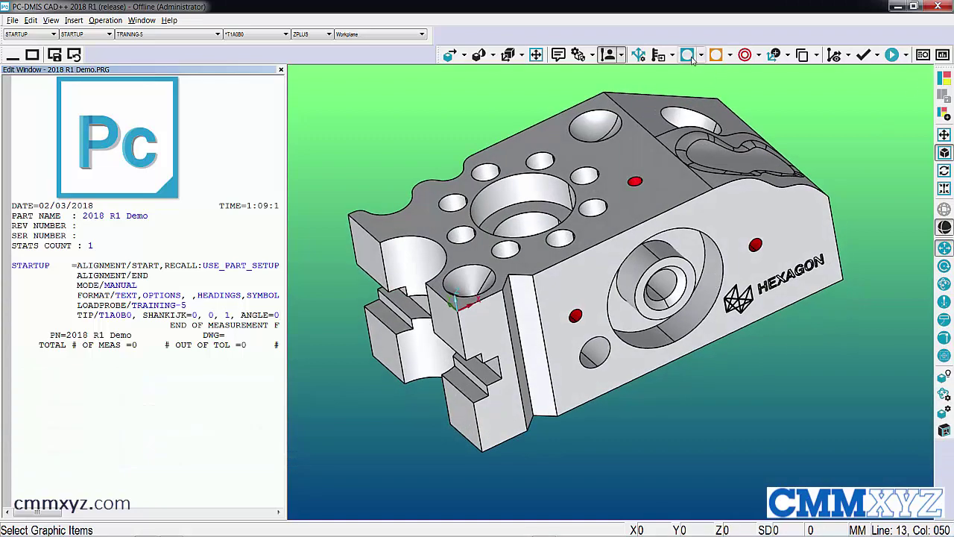
# Create an inner auto circle on the 30 mm central bore with 24 hits at depth 5 and To Points enabled.
pyautogui.click(692, 59)
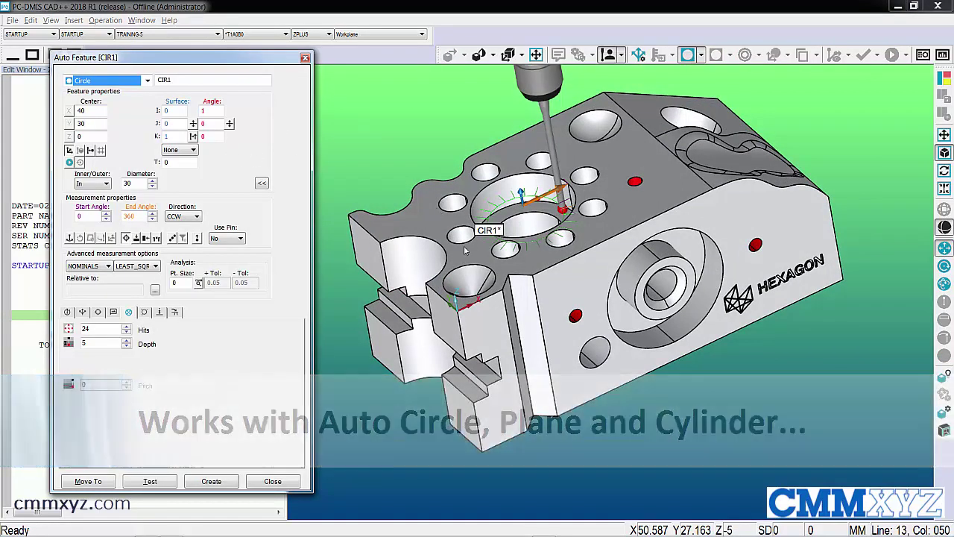
pyautogui.scroll(3, 427, 213)
pyautogui.scroll(3, 439, 200)
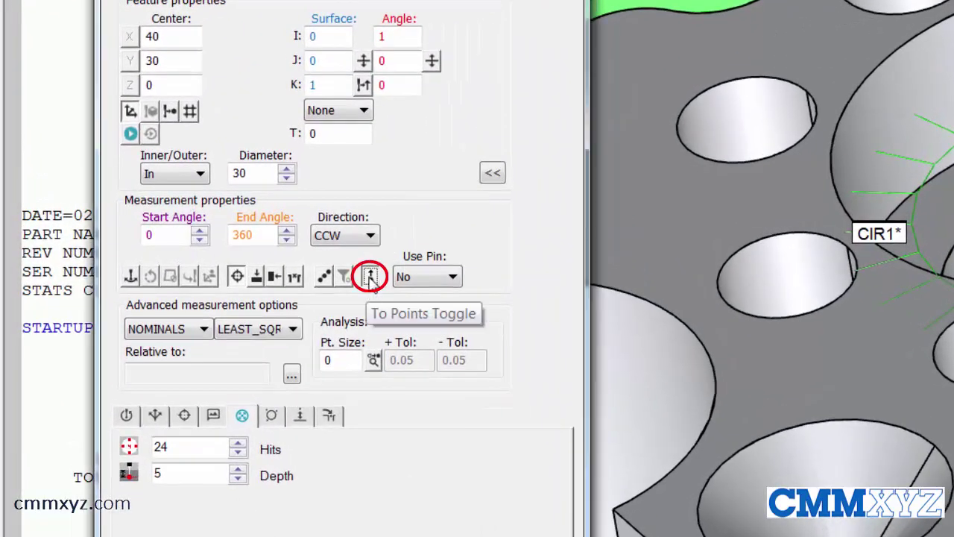
pyautogui.click(370, 280)
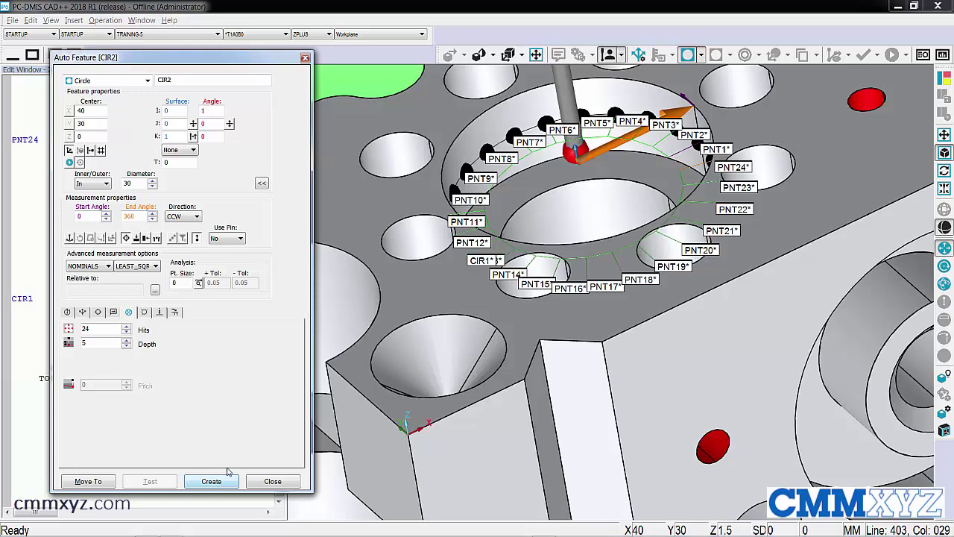
# Inspect the generated point and circle commands in the measurement routine, close the auto feature dialog, and undo the circle creation.
pyautogui.click(182, 58)
pyautogui.moveTo(588, 71); pyautogui.dragTo(602, 73)
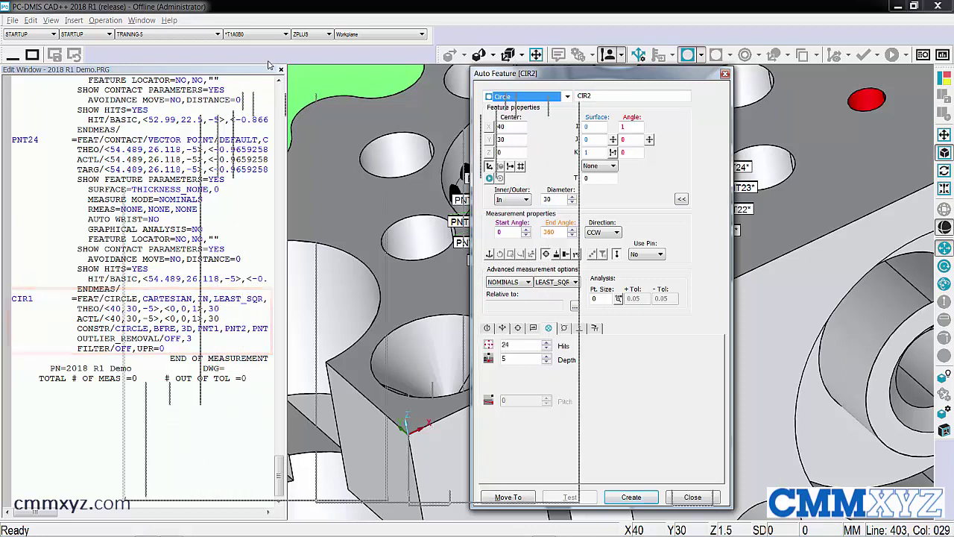
pyautogui.moveTo(684, 78); pyautogui.dragTo(332, 67)
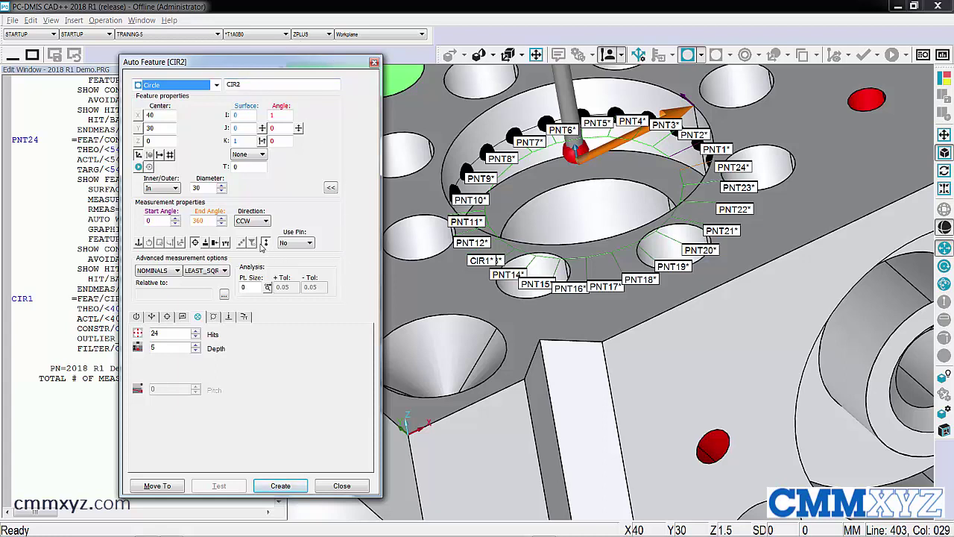
pyautogui.click(344, 488)
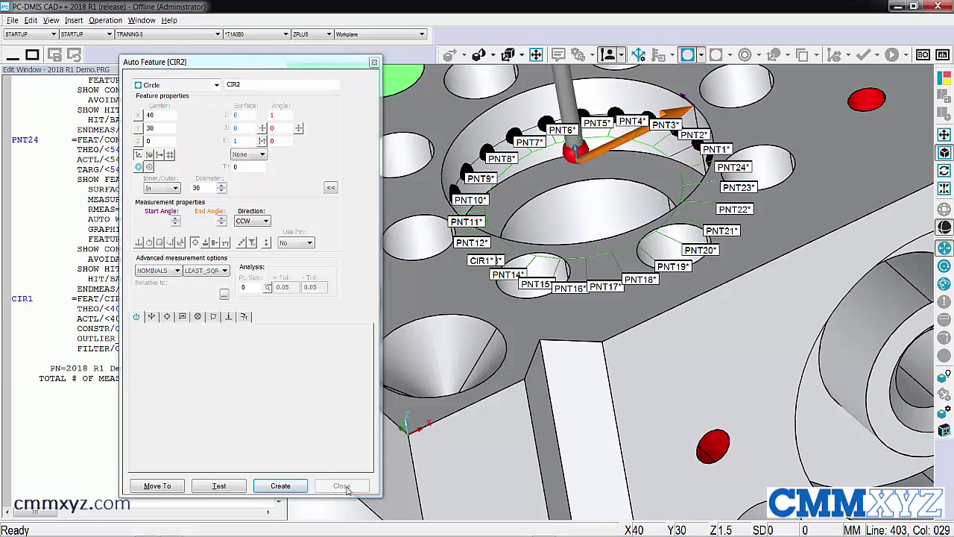
pyautogui.hotkey('ctrl', 'z')
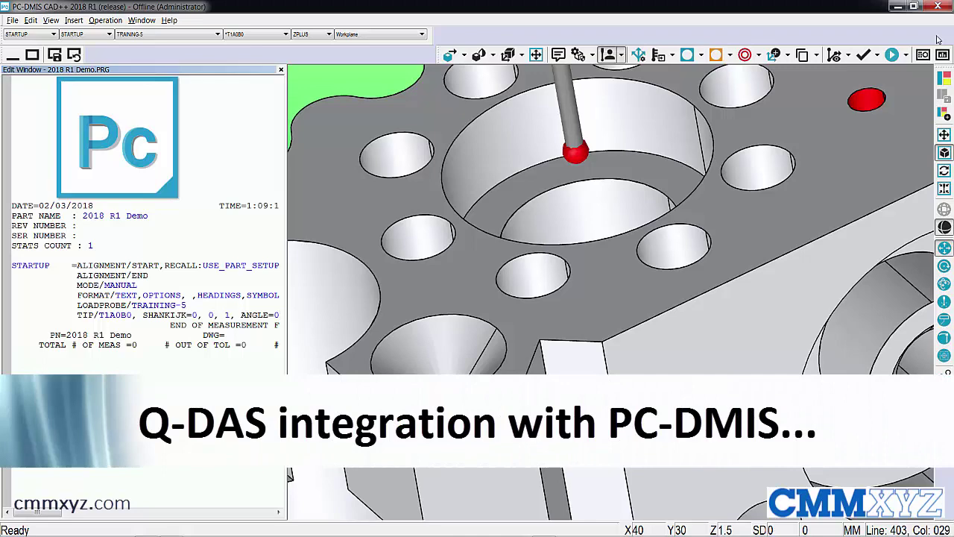
# Open the Q-DAS Configurator to view its parts and characteristics data, and close it.
pyautogui.click(105, 20)
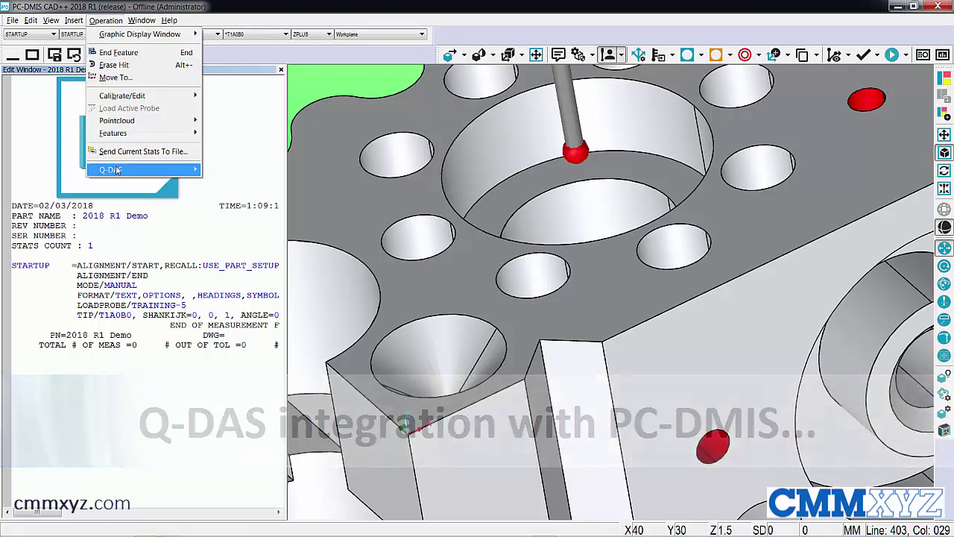
pyautogui.moveTo(149, 169)
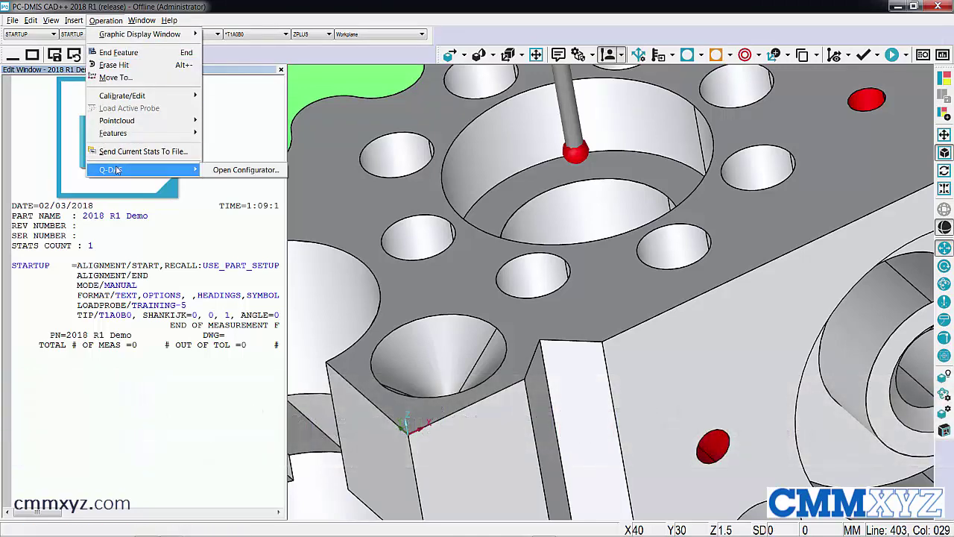
pyautogui.click(281, 173)
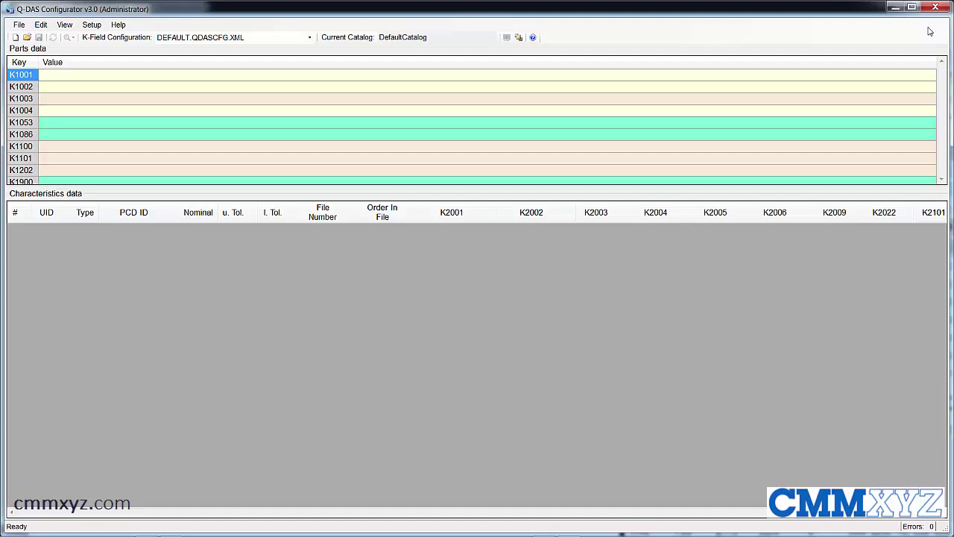
pyautogui.click(934, 6)
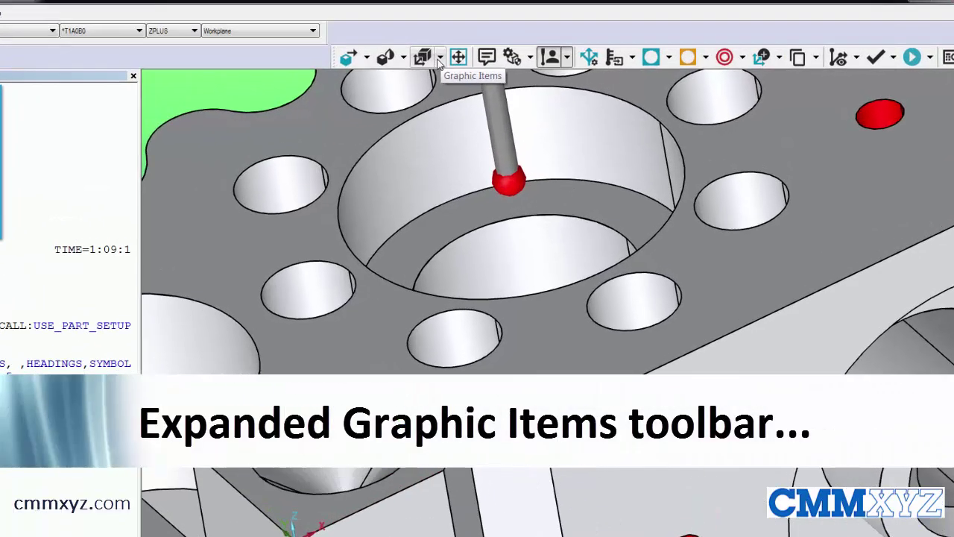
# Look over the graphic item display options and toggle the part model's transparency on and off.
pyautogui.click(522, 57)
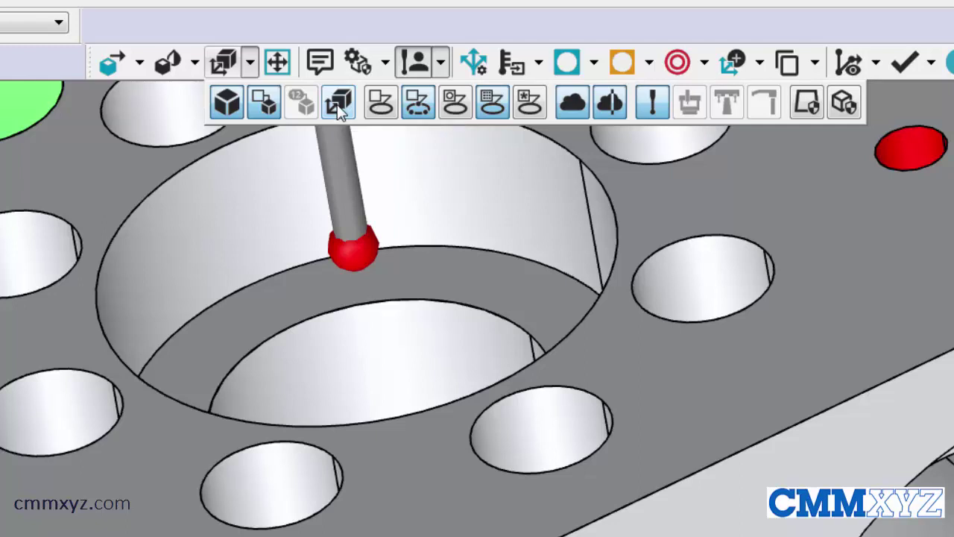
pyautogui.click(196, 63)
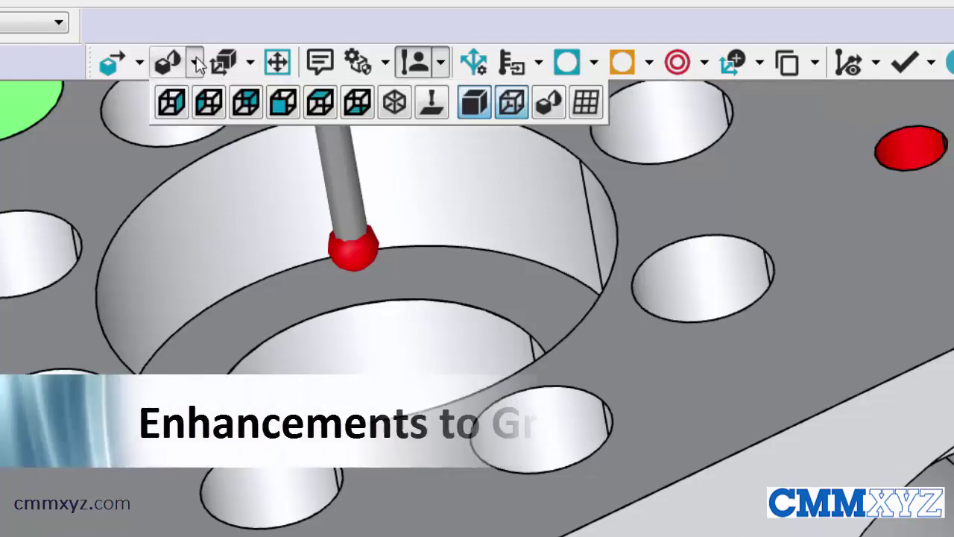
pyautogui.click(550, 105)
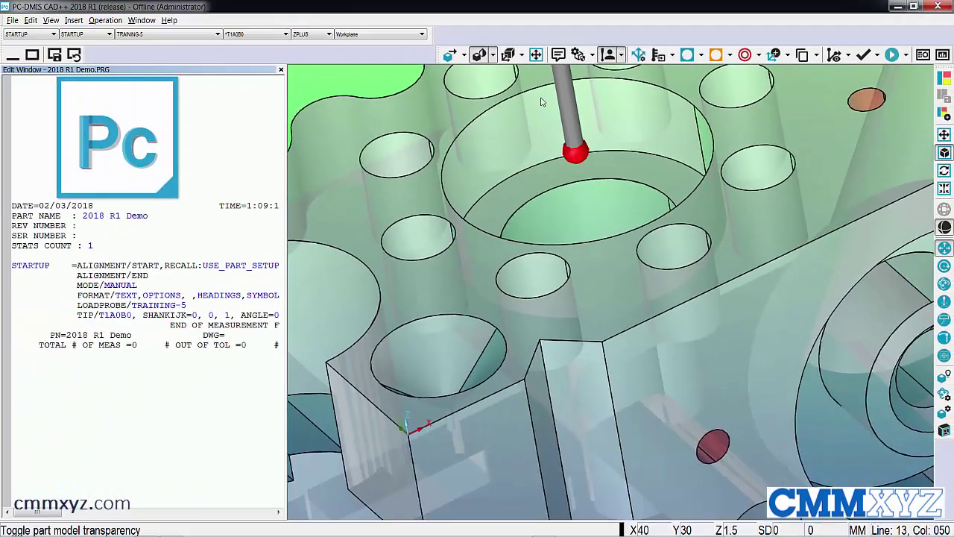
pyautogui.click(479, 55)
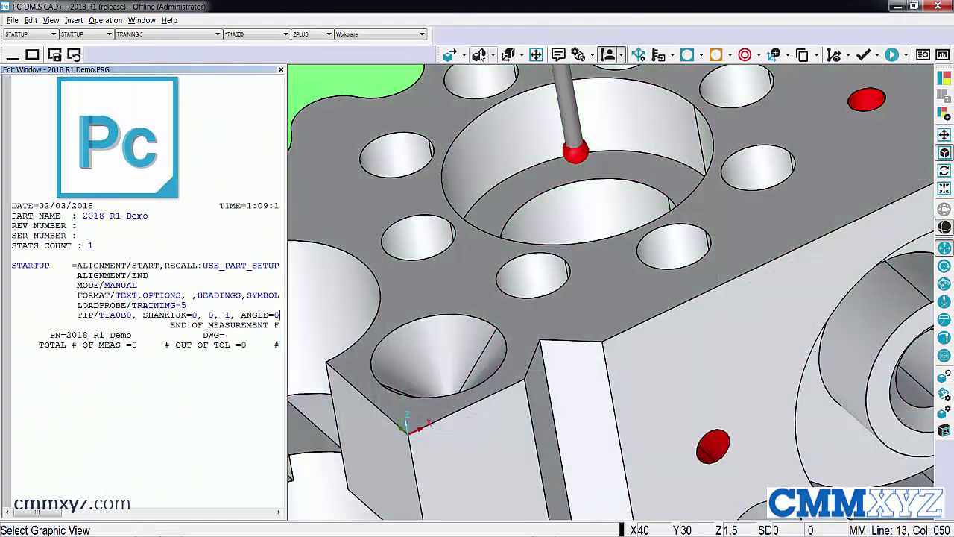
pyautogui.scroll(-10, 747, 252)
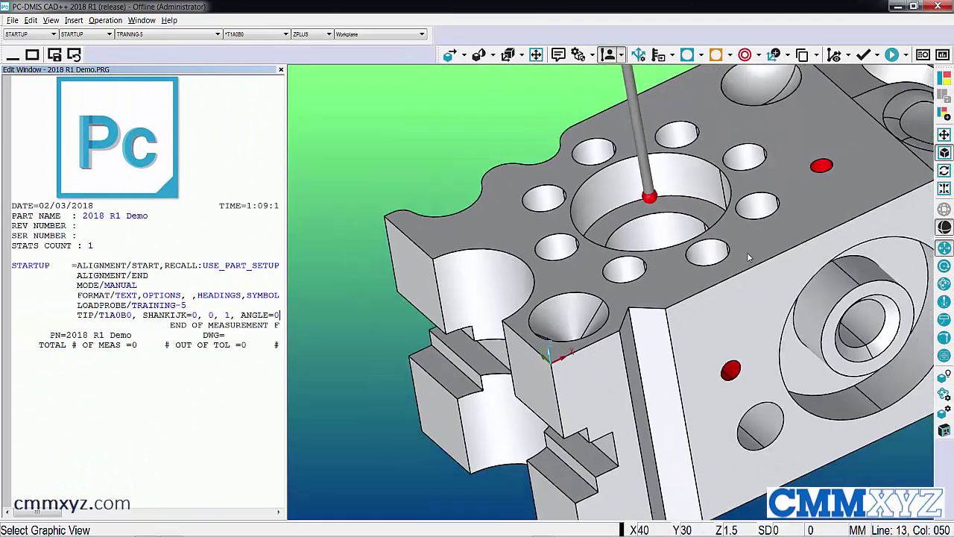
pyautogui.click(479, 55)
pyautogui.click(479, 56)
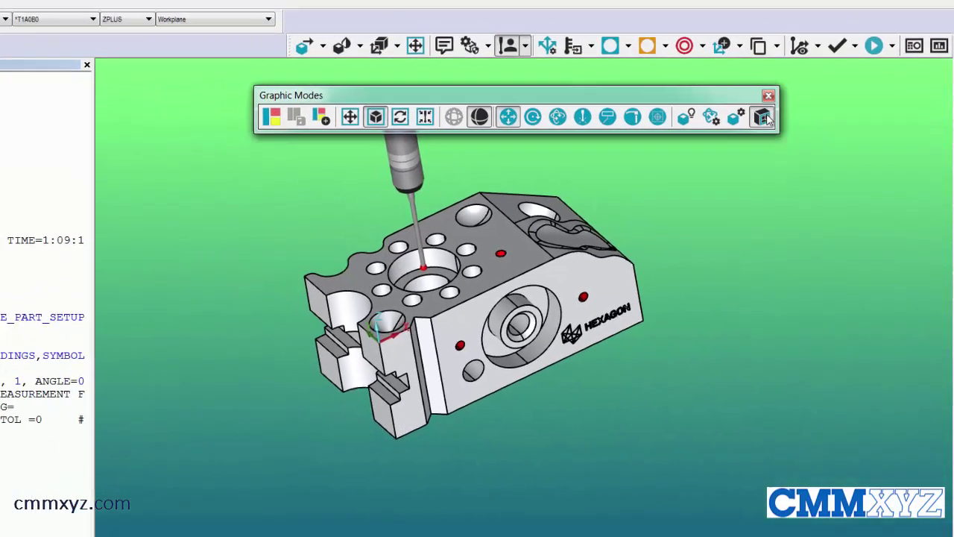
# View the clipping plane settings, close them unchanged, and restore the saved window layout.
pyautogui.click(712, 128)
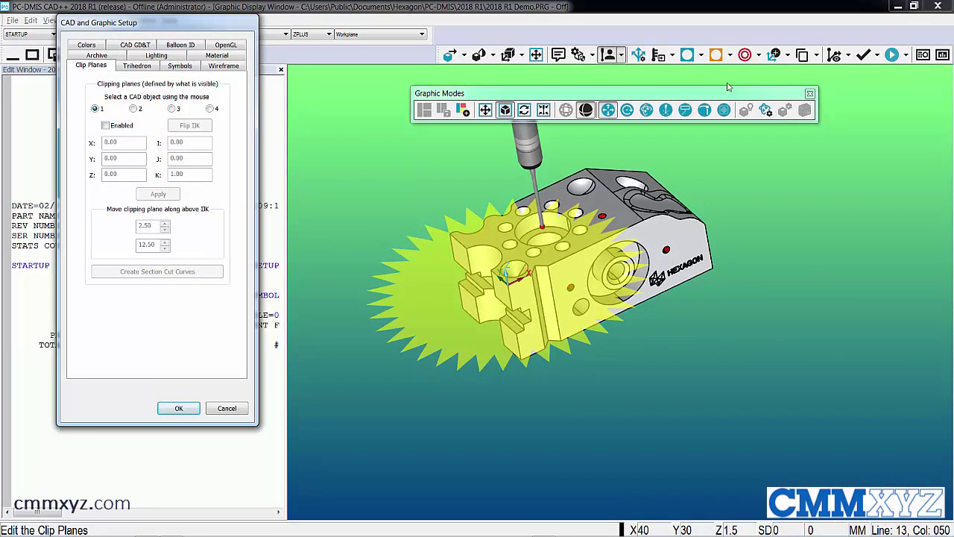
pyautogui.click(178, 408)
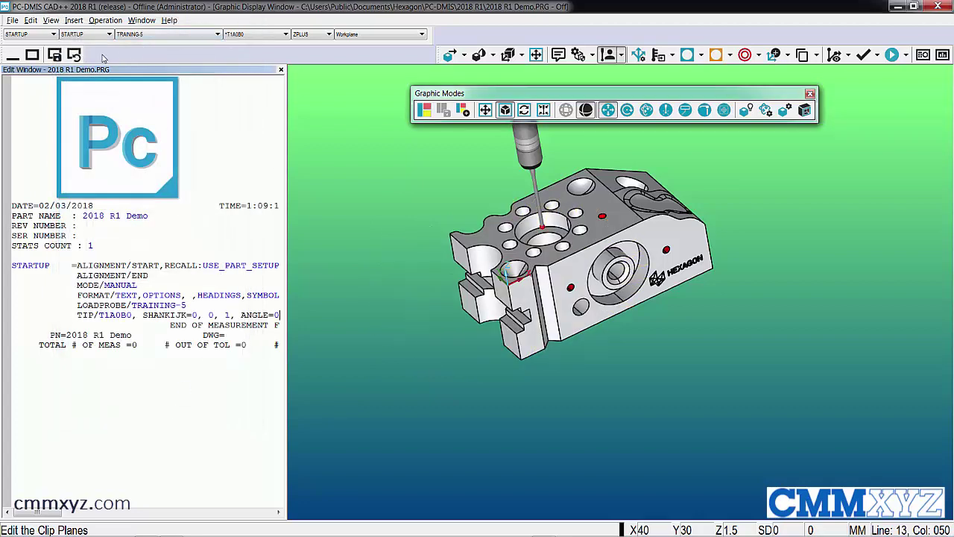
pyautogui.click(76, 56)
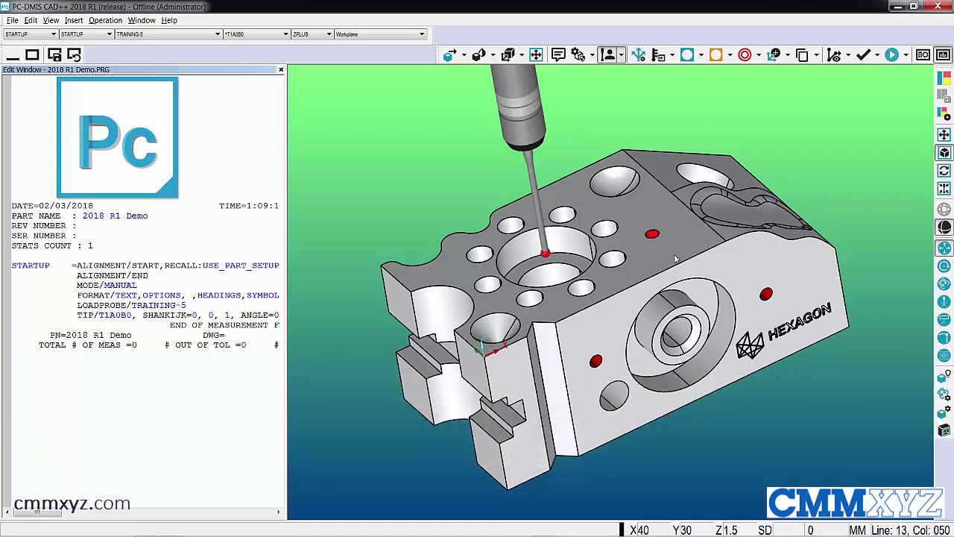
# Quick-create a circle on the large central bore and a sphere on the spherical pocket of the part's upper face.
pyautogui.press('shift')
pyautogui.keyDown('shift'); pyautogui.click(525, 241); pyautogui.keyUp('shift')
pyautogui.keyDown('shift'); pyautogui.click(615, 181); pyautogui.keyUp('shift')
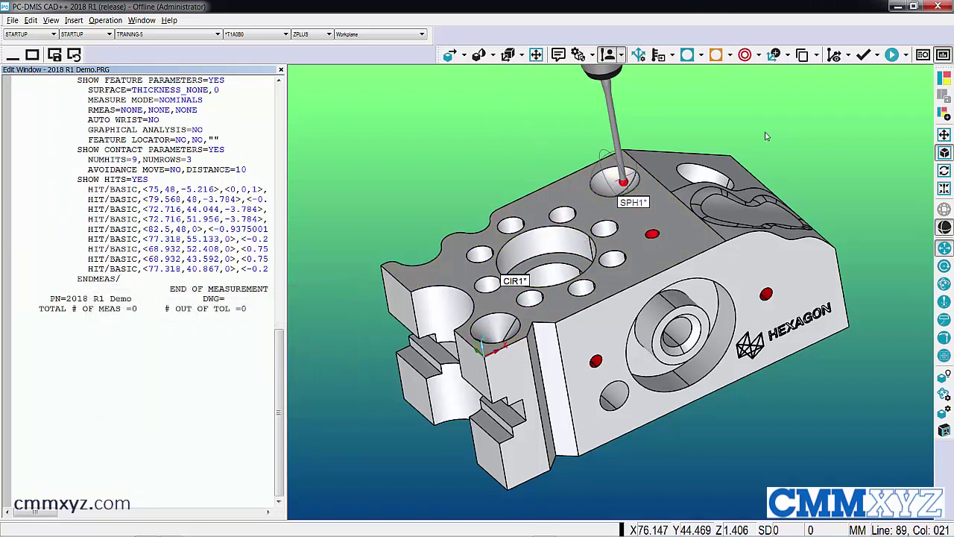
# Quick-create a circle on the small hole behind the central bore with 4 hits and a depth of 3, and discard it.
pyautogui.press('shift')
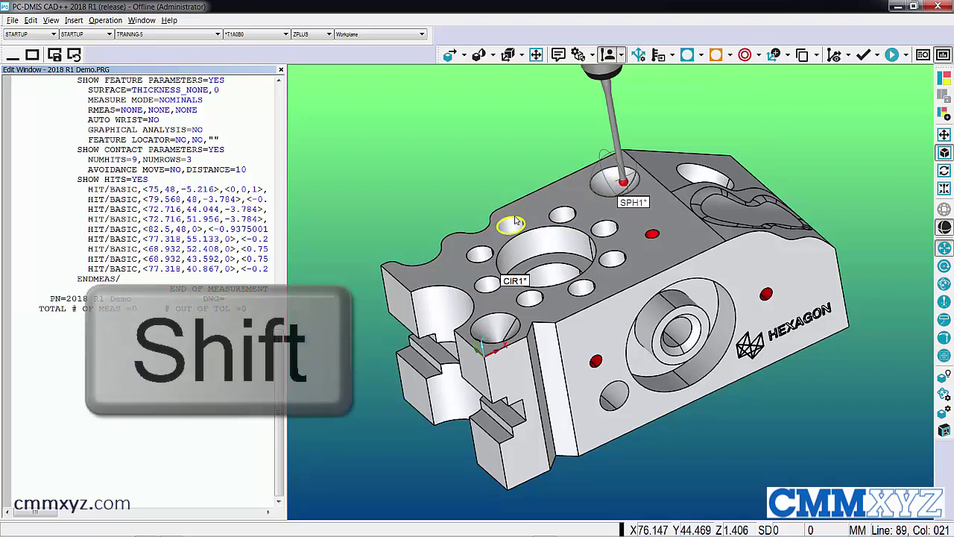
pyautogui.keyDown('shift'); pyautogui.click(514, 222); pyautogui.keyUp('shift')
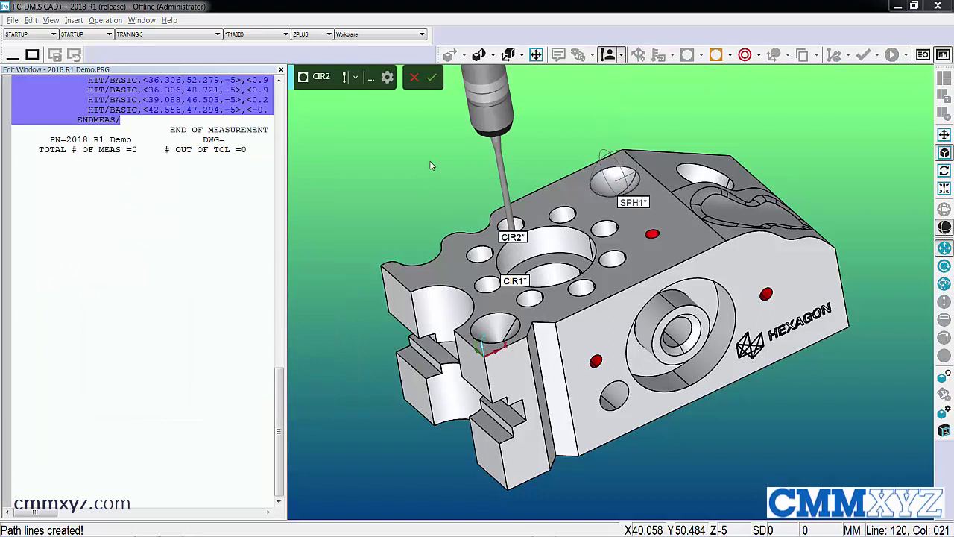
pyautogui.click(387, 78)
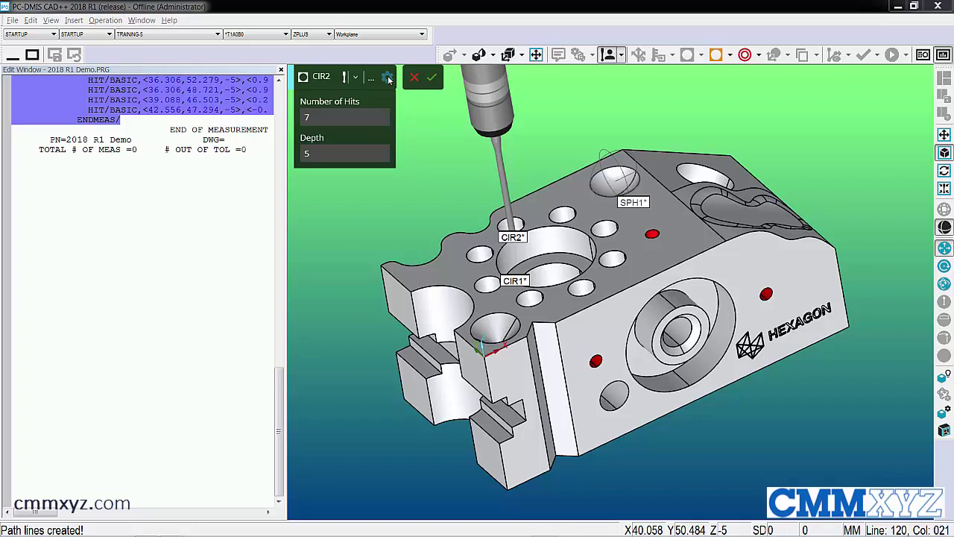
pyautogui.click(346, 113)
pyautogui.write('4')
pyautogui.click(351, 152)
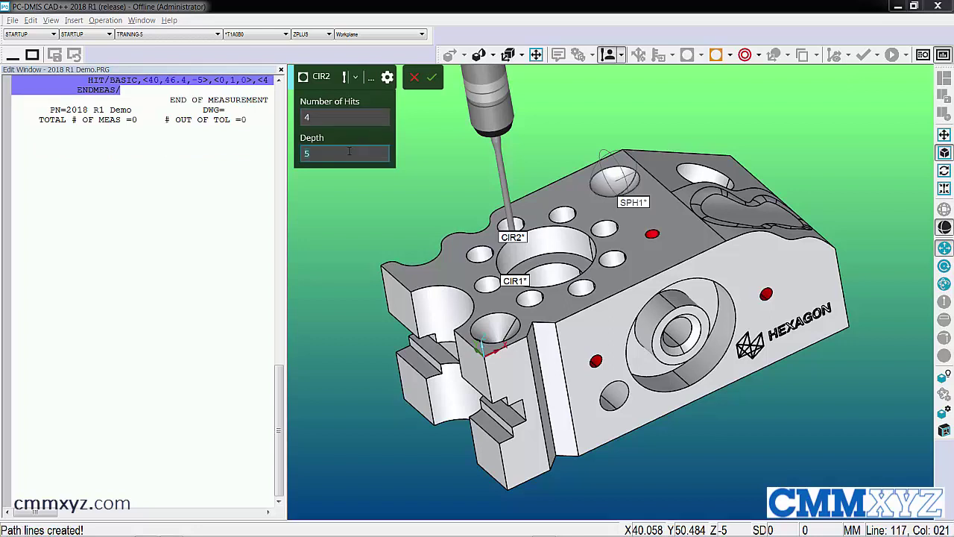
pyautogui.write('3')
pyautogui.click(371, 78)
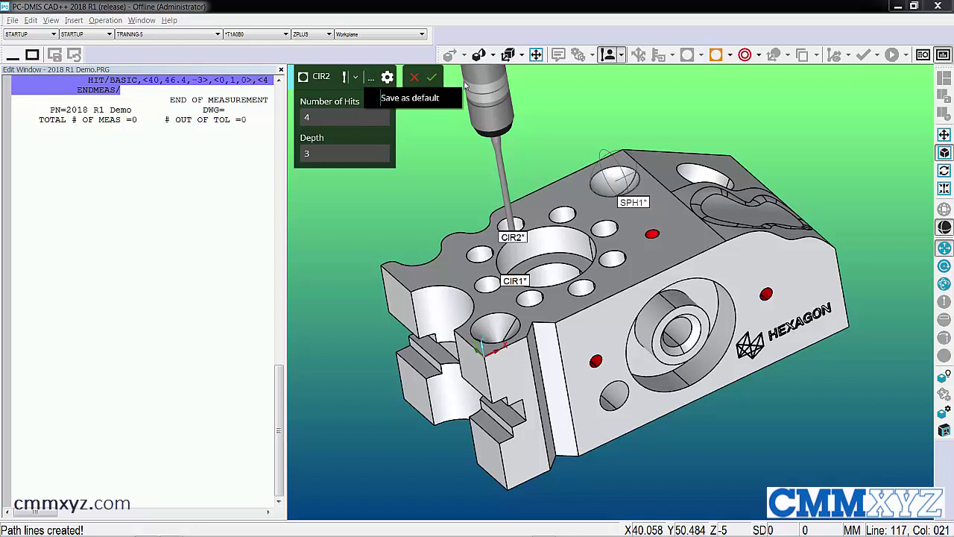
pyautogui.click(415, 77)
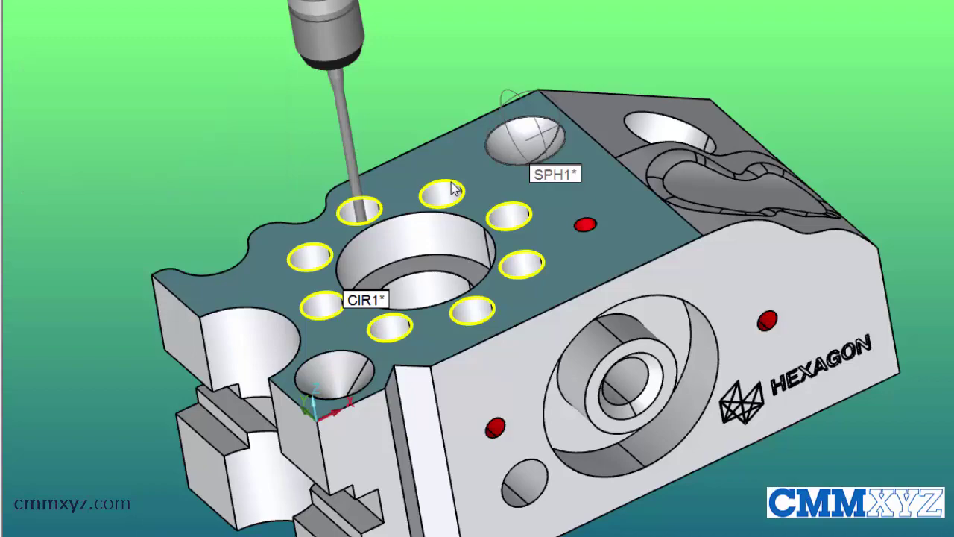
# Quick-create circles on all eight small holes around the central bore in one pick.
pyautogui.click(449, 188)
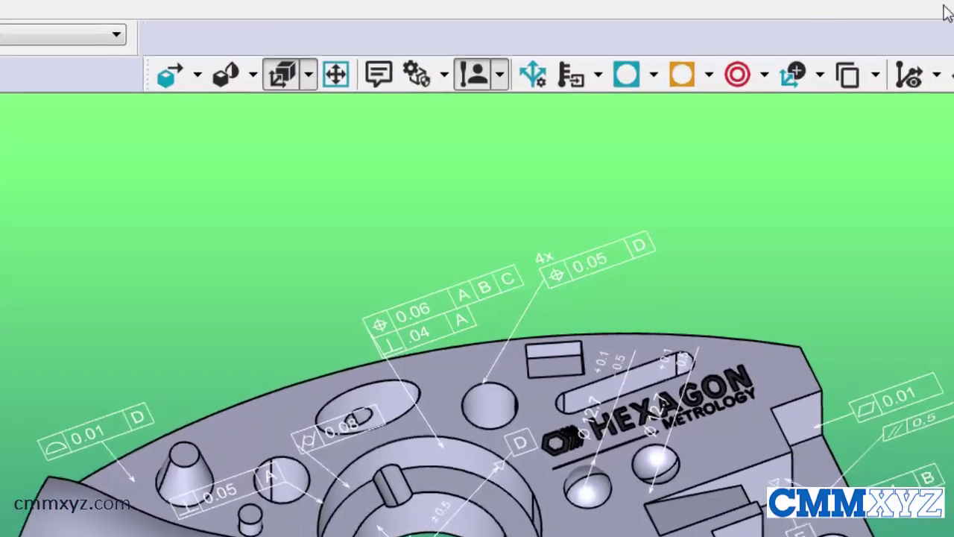
# Toggle the display of characteristic IDs on the CAD GD&T callouts on and off.
pyautogui.click(308, 74)
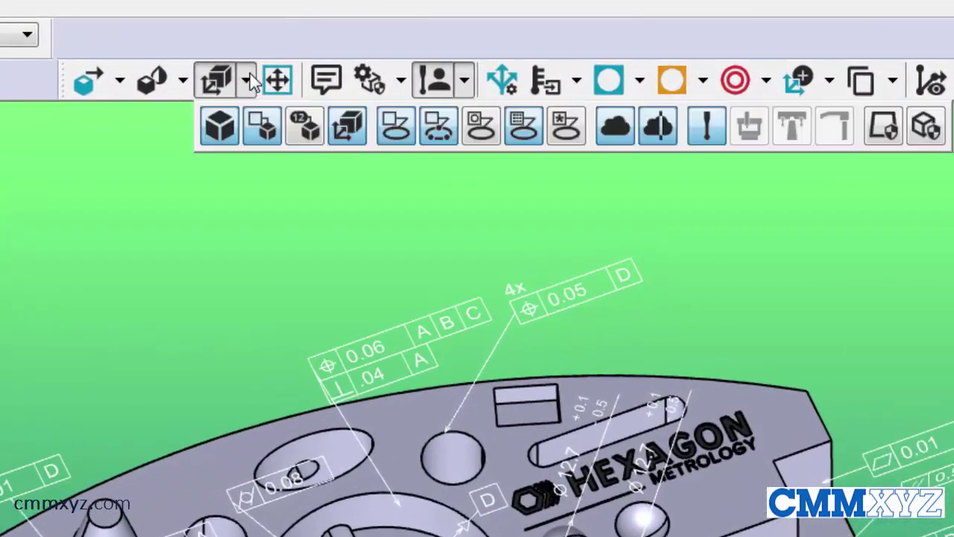
pyautogui.click(312, 131)
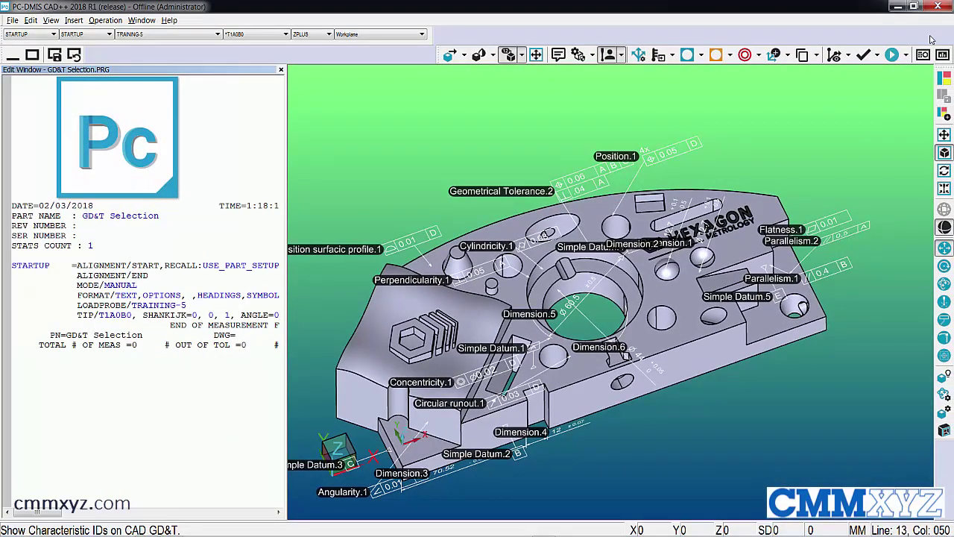
pyautogui.click(507, 57)
pyautogui.click(507, 56)
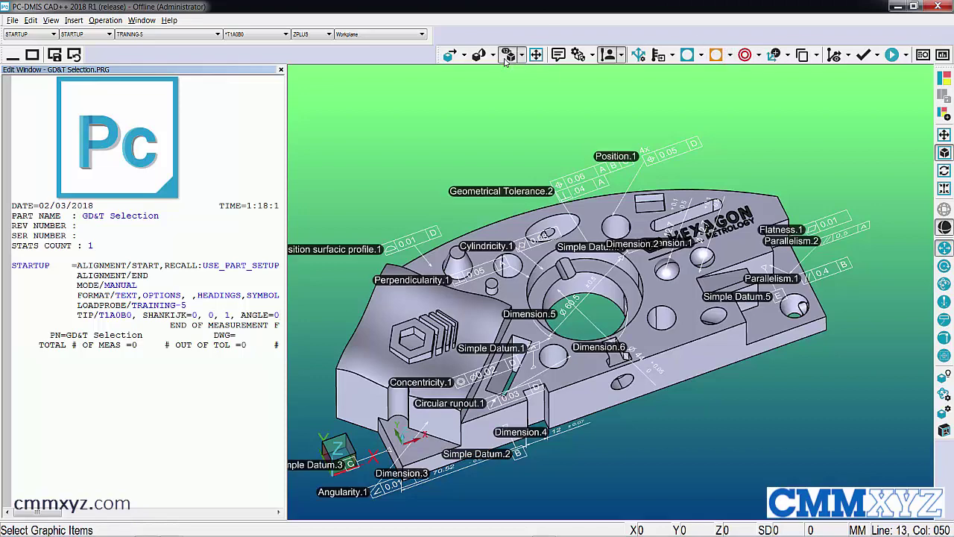
pyautogui.click(507, 57)
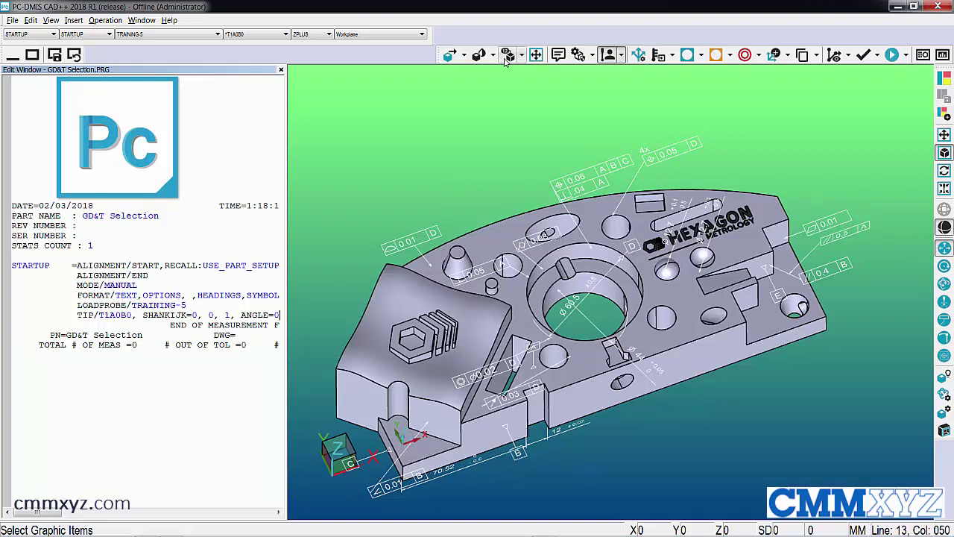
# Inspect the CAD information and characteristic IDs of the flatness, 4x position and cylindricity callouts, and close the dialog.
pyautogui.click(51, 21)
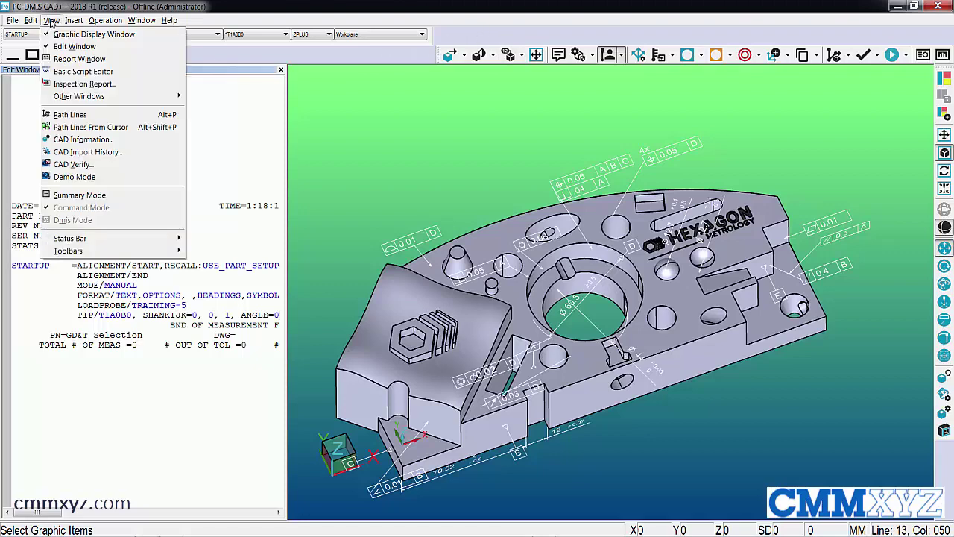
pyautogui.click(160, 140)
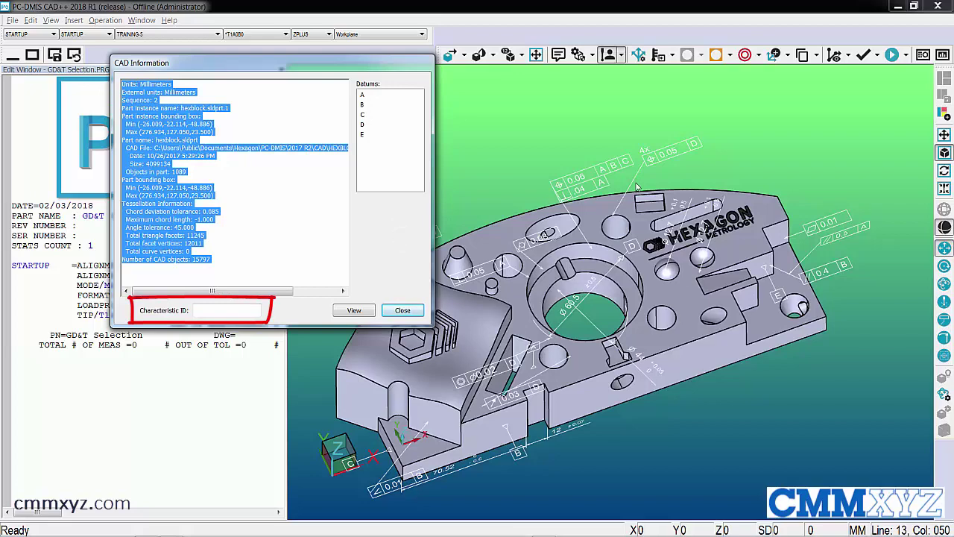
pyautogui.click(830, 225)
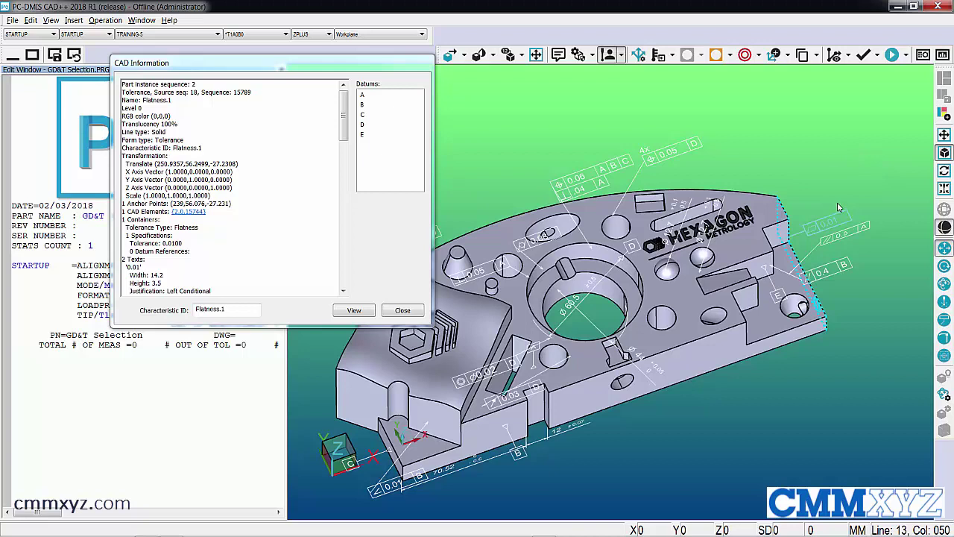
pyautogui.click(674, 154)
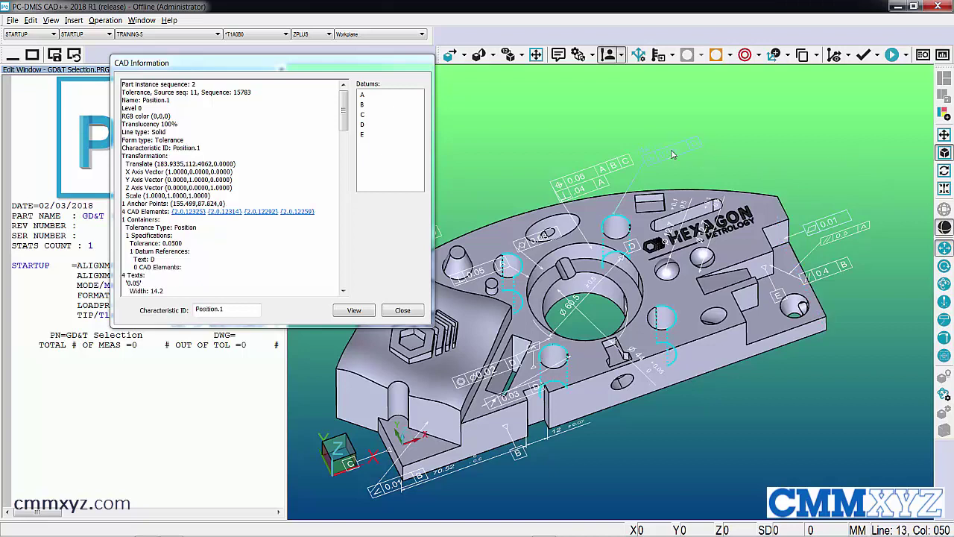
pyautogui.click(538, 243)
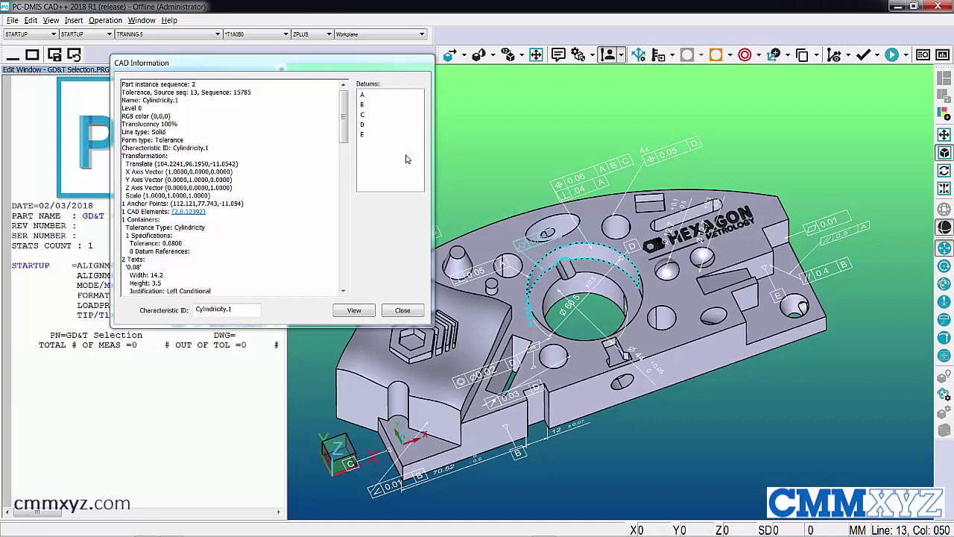
pyautogui.click(402, 310)
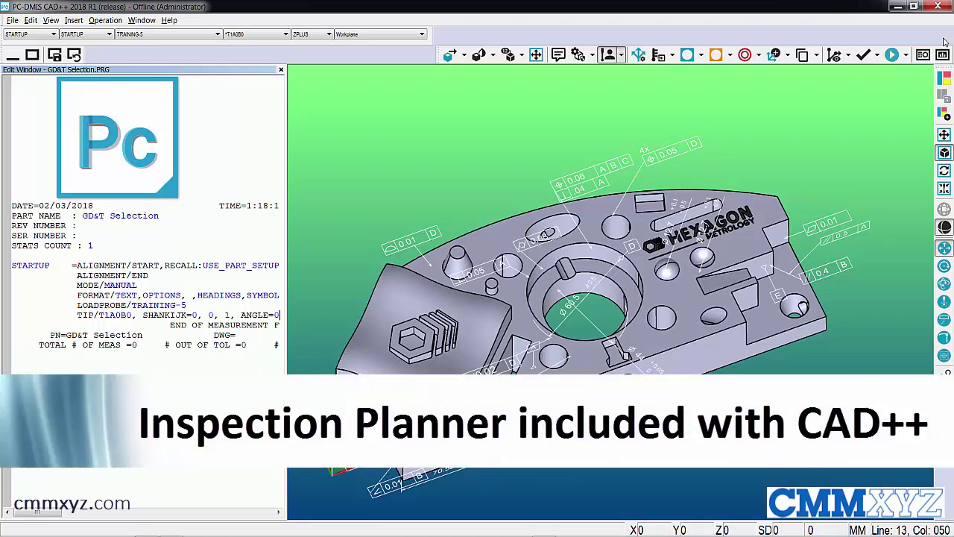
# Open the Optimize Path command, and view the Vector Point defaults in the Measurement Strategy Editor before closing it.
pyautogui.click(31, 21)
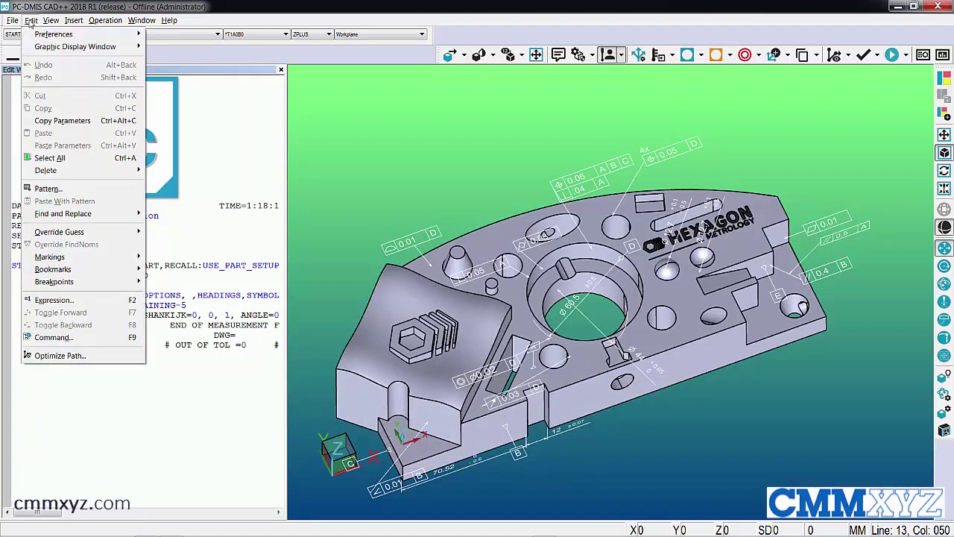
pyautogui.click(128, 359)
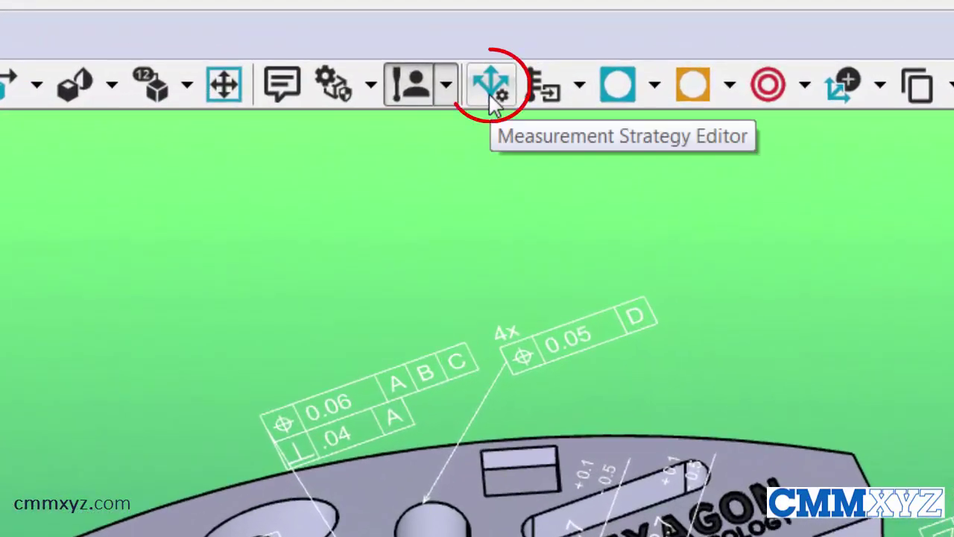
pyautogui.click(491, 98)
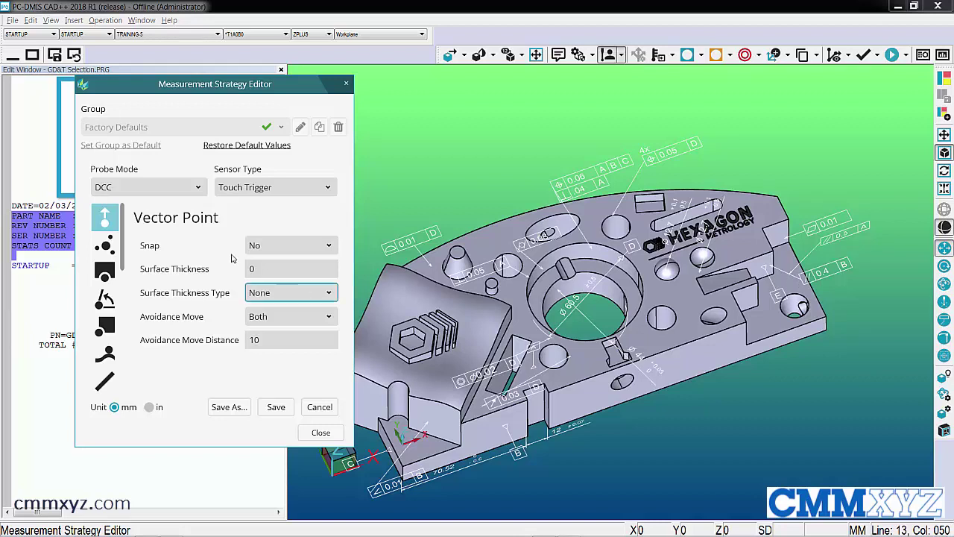
pyautogui.click(321, 433)
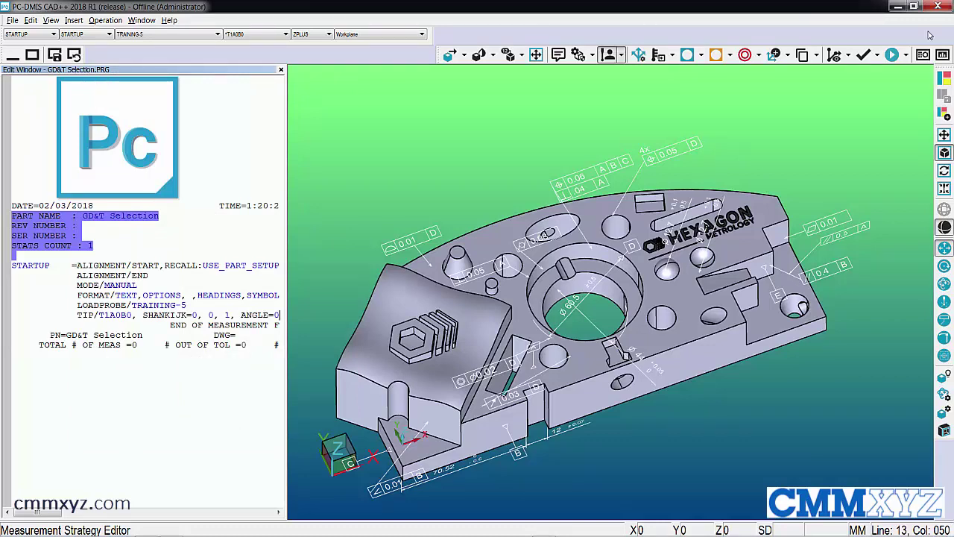
# Open the XactMeasure concentricity dimension dialog and close it without creating a dimension.
pyautogui.click(744, 54)
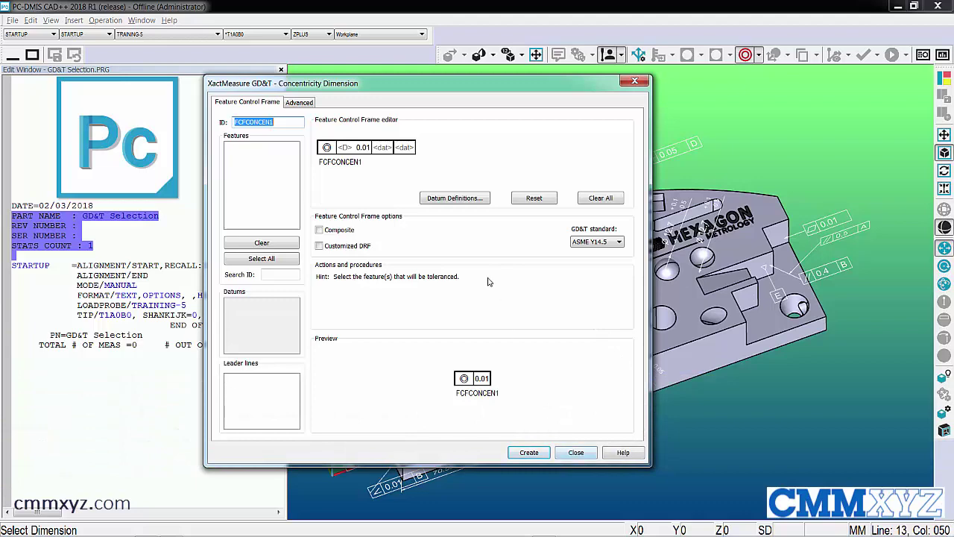
pyautogui.click(578, 453)
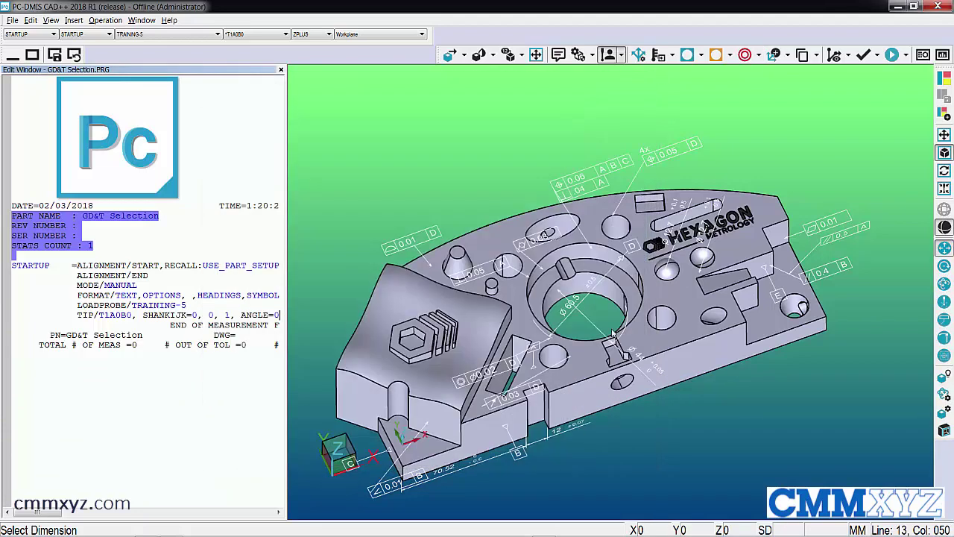
# Quick-create cylinder features on the inner bore and the surrounding larger bore at the part's centre.
pyautogui.keyDown('ctrl'); pyautogui.moveTo(602, 316); pyautogui.dragTo(551, 306, button='right'); pyautogui.keyUp('ctrl')
pyautogui.scroll(5, 540, 302)
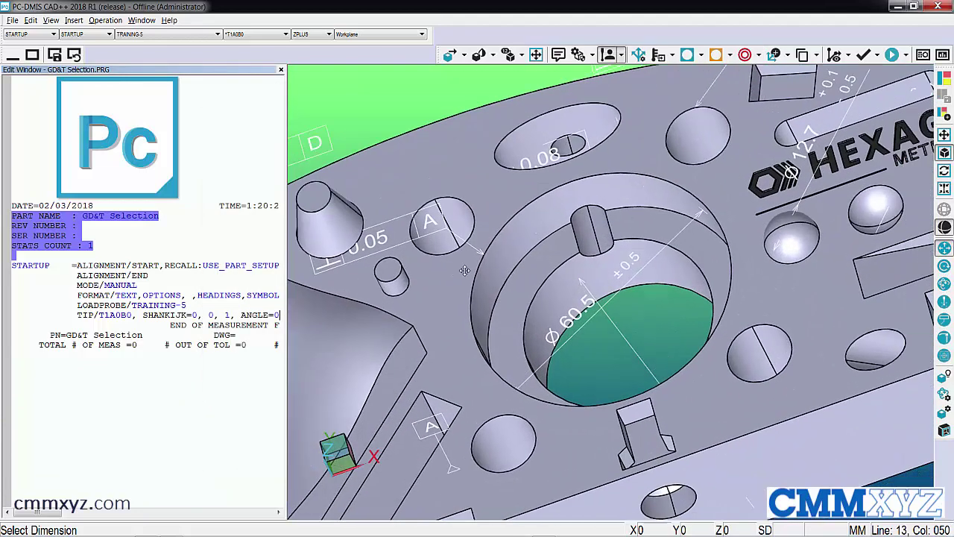
pyautogui.scroll(-2, 456, 261)
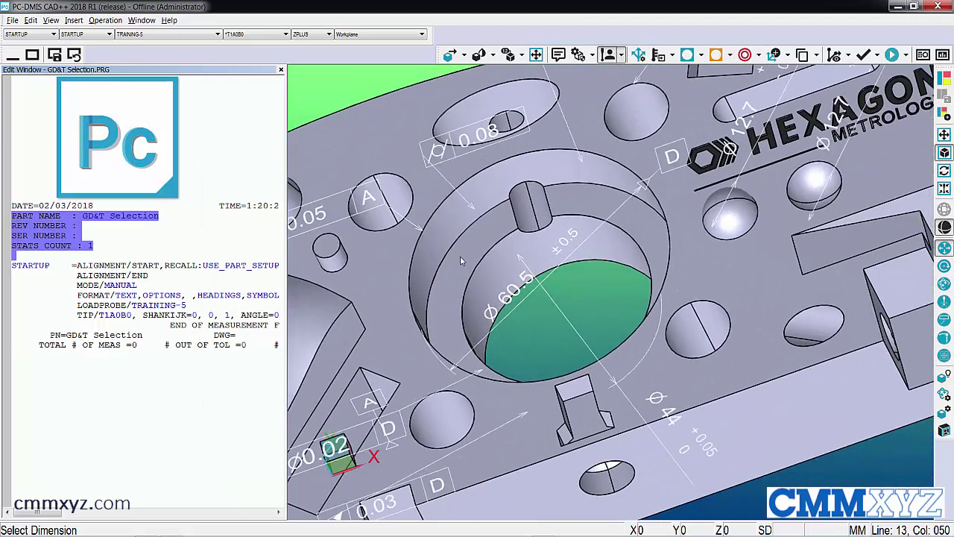
pyautogui.click(493, 276)
pyautogui.click(493, 276)
pyautogui.click(446, 219)
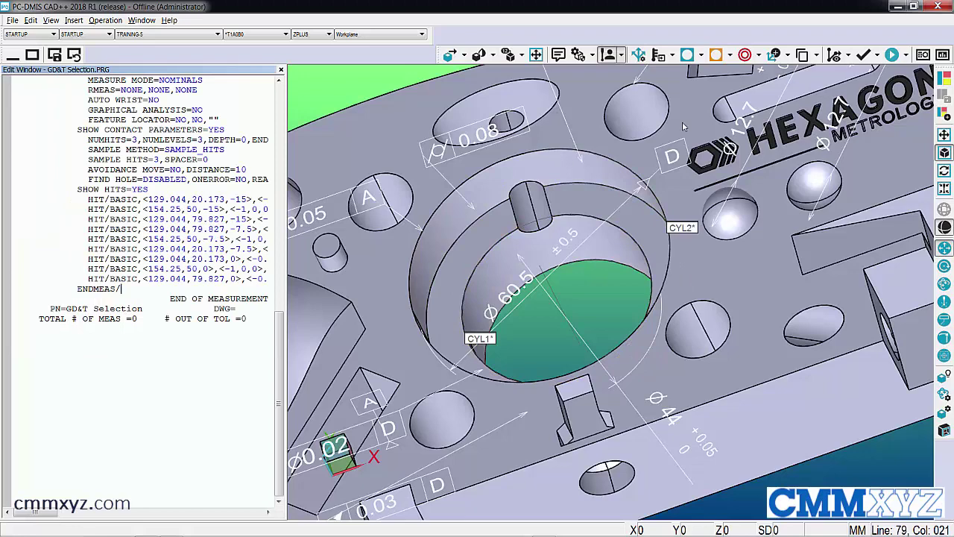
# Start a concentricity dimension and set its GD&T standard to ISO 1101.
pyautogui.click(745, 55)
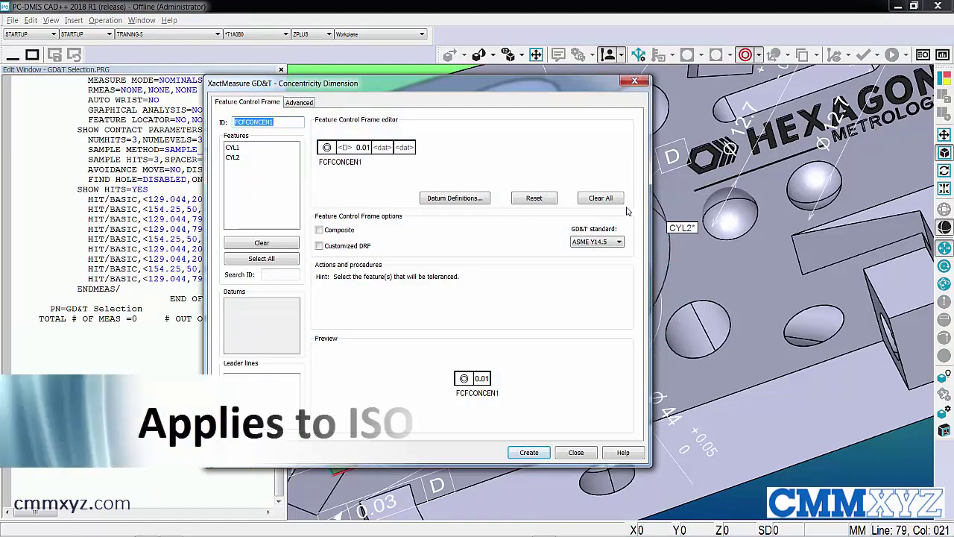
pyautogui.click(619, 242)
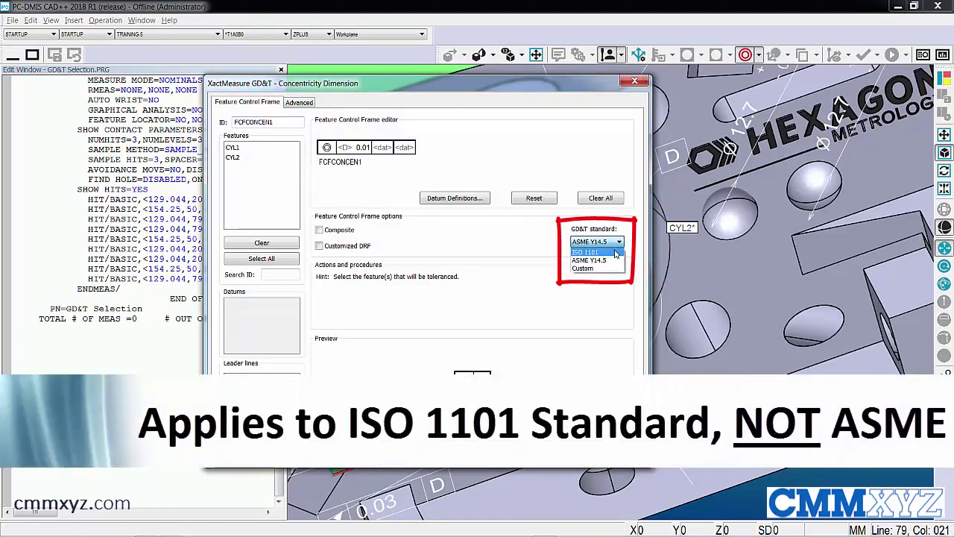
pyautogui.click(615, 253)
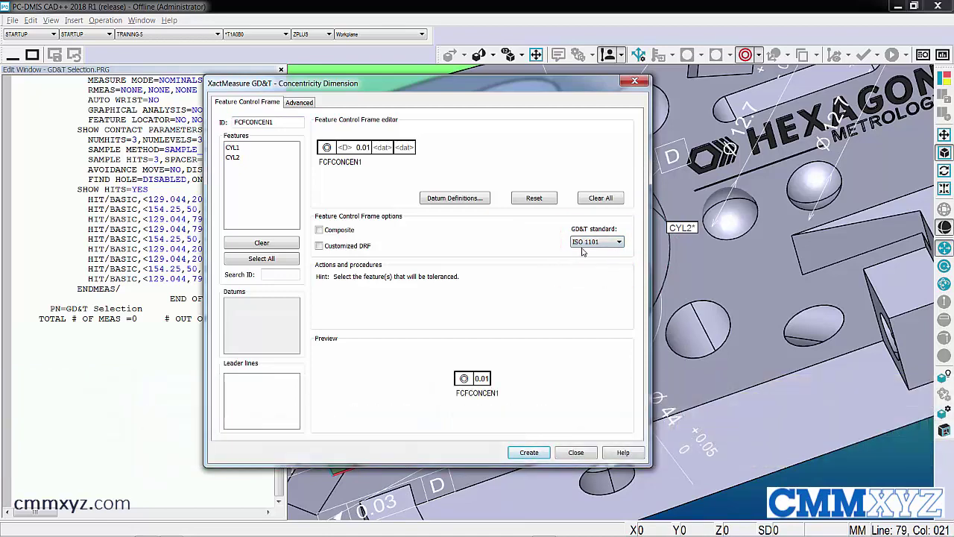
# Define cylinder CYL1 as datum A for the concentricity dimension.
pyautogui.click(234, 147)
pyautogui.click(448, 198)
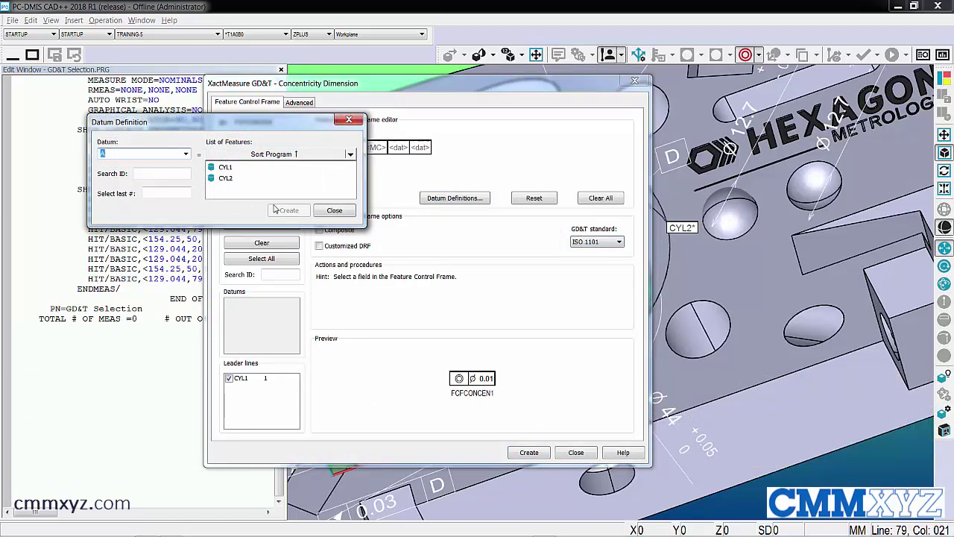
pyautogui.click(220, 167)
pyautogui.click(289, 211)
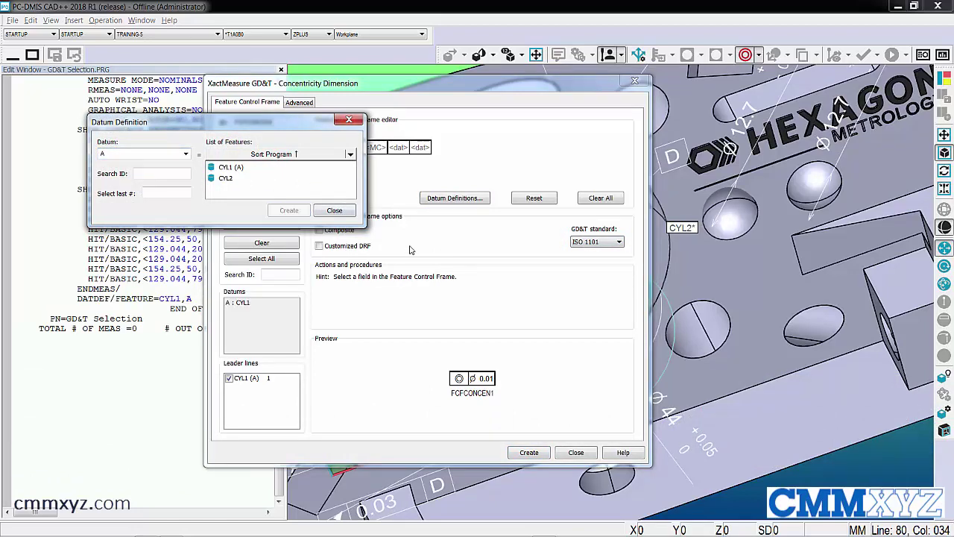
pyautogui.click(335, 210)
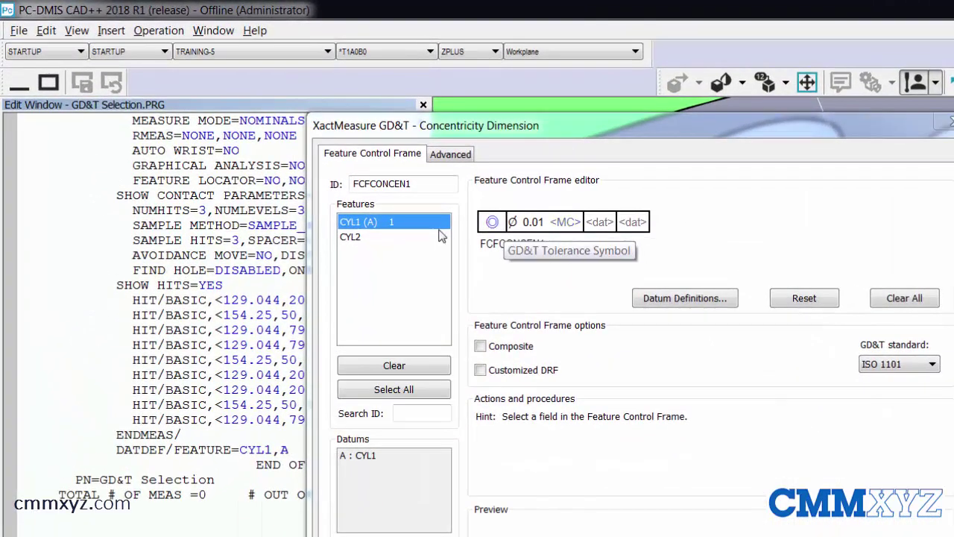
# Choose CYL2 as the toleranced feature and examine the material condition options for its 0.01 diameter tolerance under ISO 1101.
pyautogui.click(332, 204)
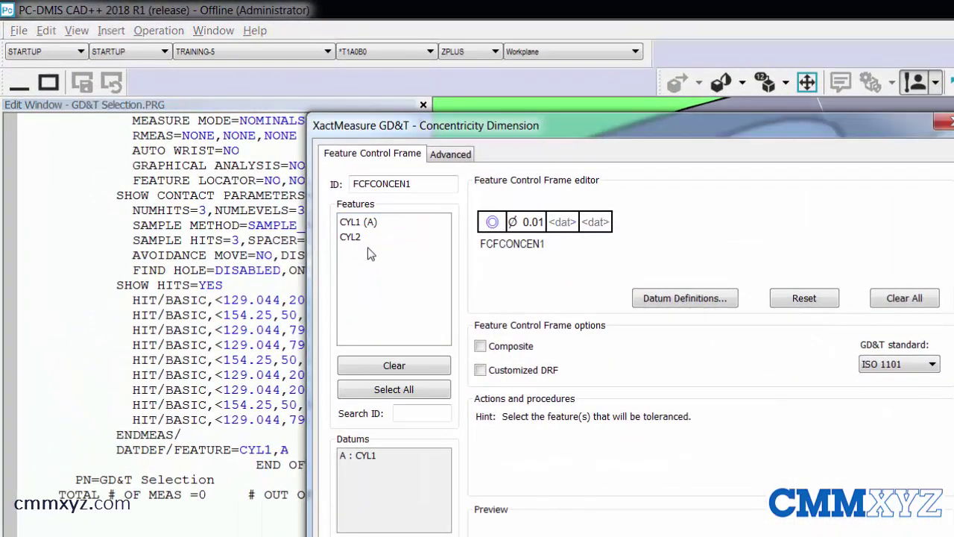
pyautogui.click(361, 237)
pyautogui.click(564, 221)
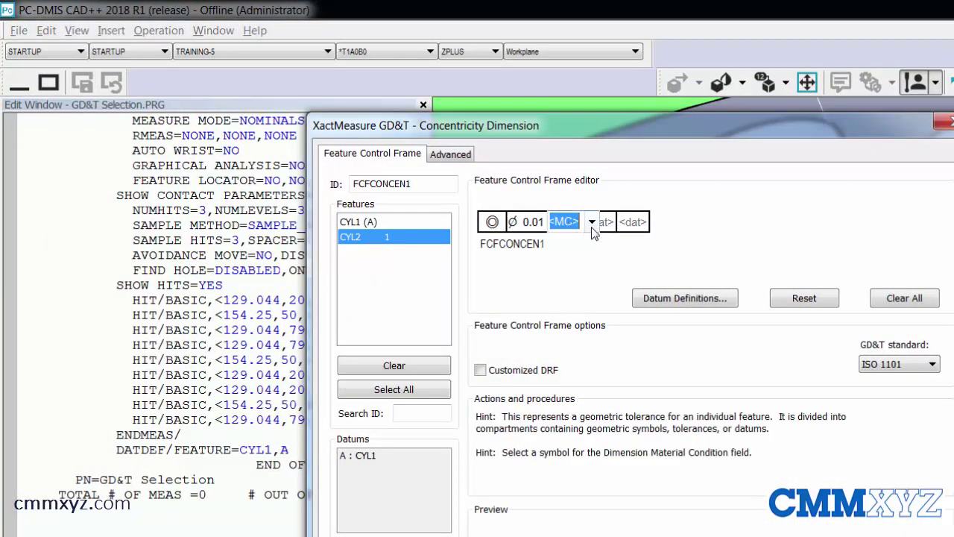
pyautogui.click(592, 223)
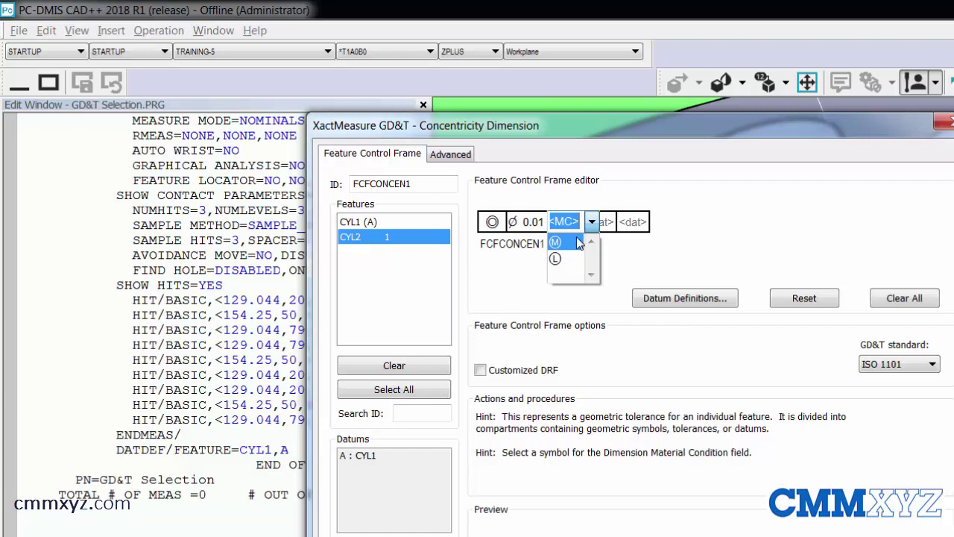
pyautogui.click(725, 234)
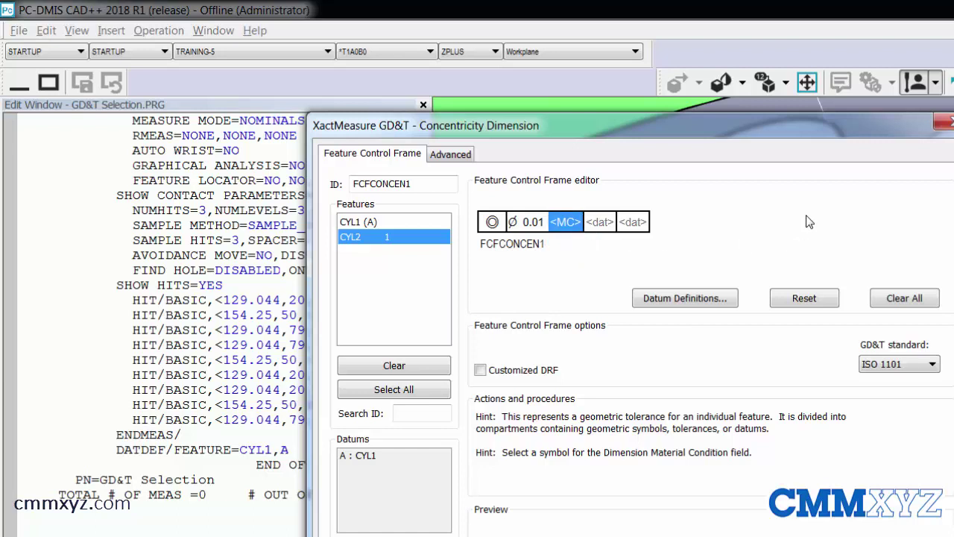
# Compare the concentricity control frame under ASME Y14.5 and ISO 1101, and close the dialog without creating the dimension.
pyautogui.click(932, 365)
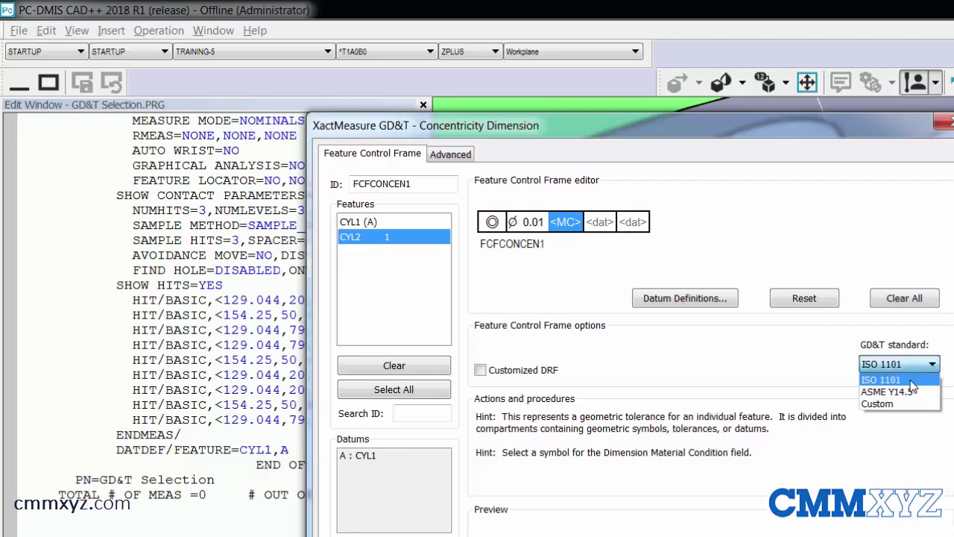
pyautogui.click(887, 392)
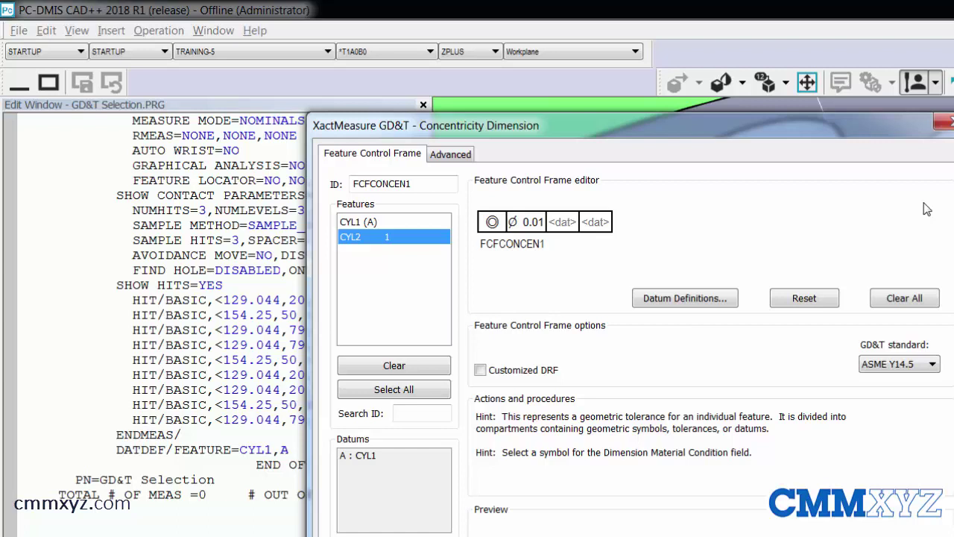
pyautogui.click(932, 364)
pyautogui.click(918, 388)
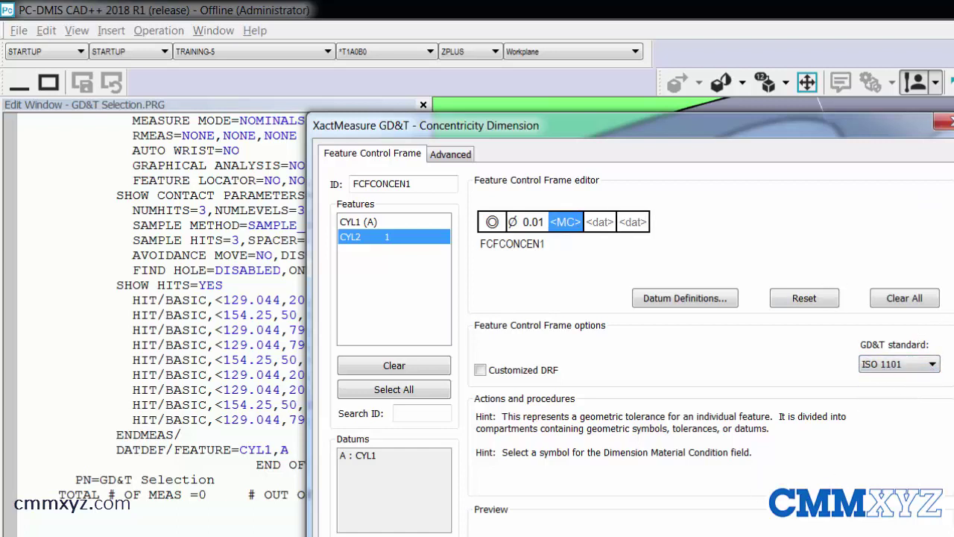
pyautogui.press('Escape')
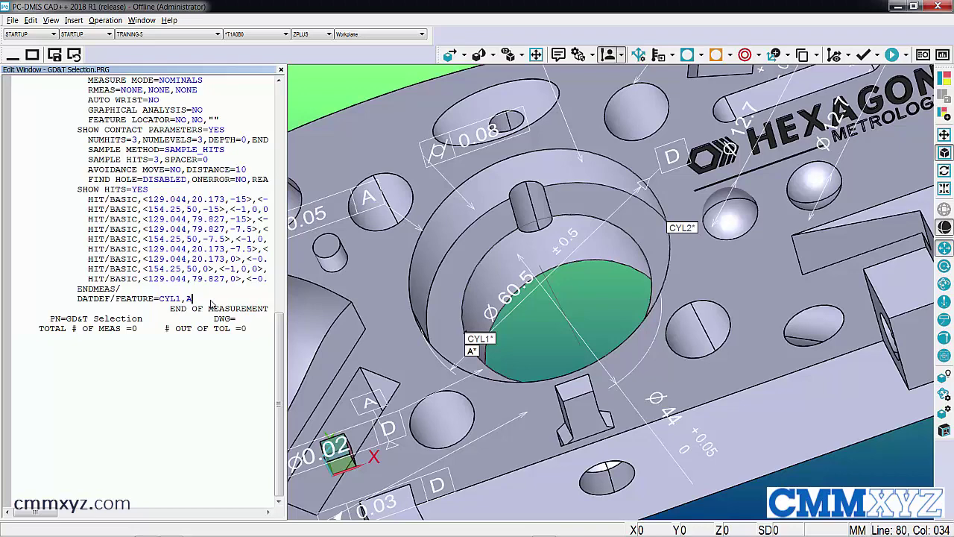
# Insert a Print Command into the measurement routine after the datum A definition.
pyautogui.click(74, 20)
pyautogui.moveTo(87, 172)
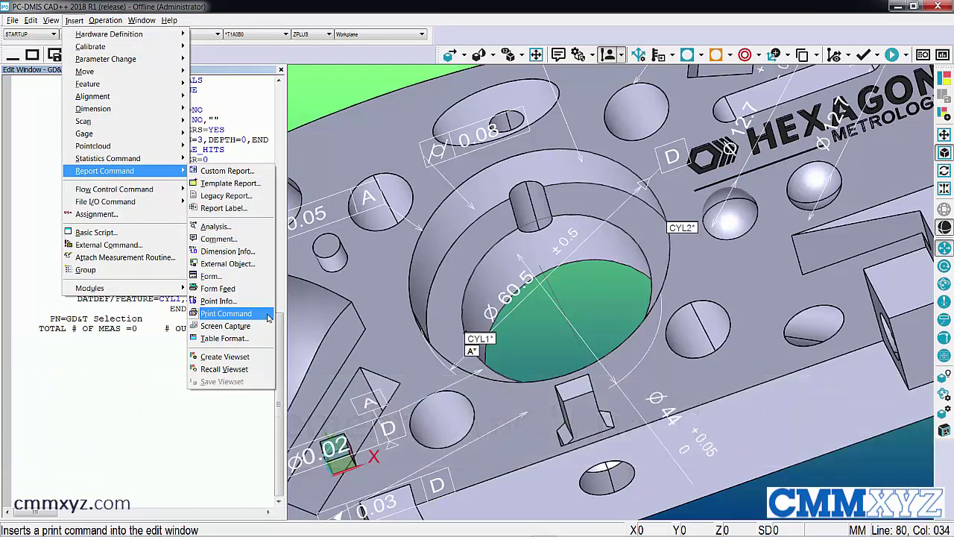
pyautogui.click(269, 317)
pyautogui.click(55, 57)
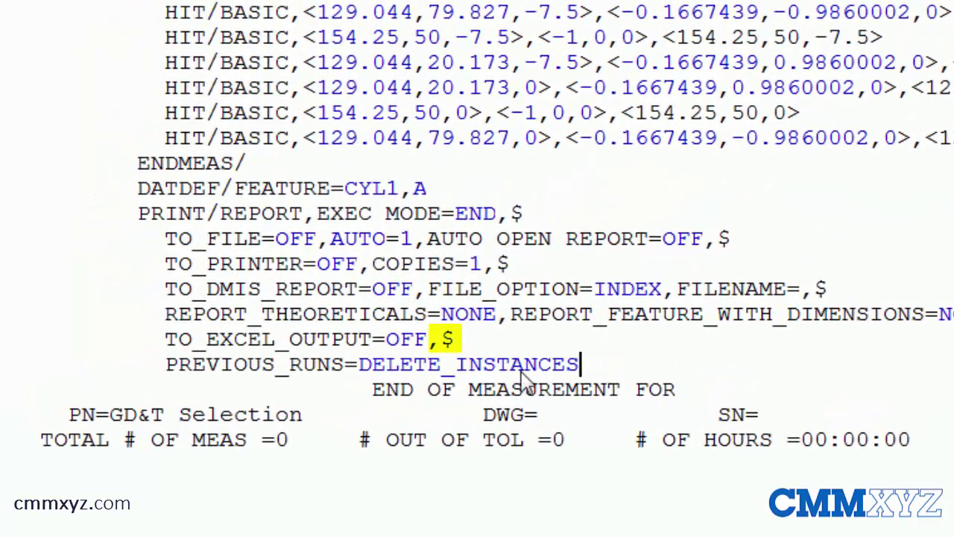
# Set TO_EXCEL_OUTPUT to ON in the PRINT/REPORT command.
pyautogui.click(345, 348)
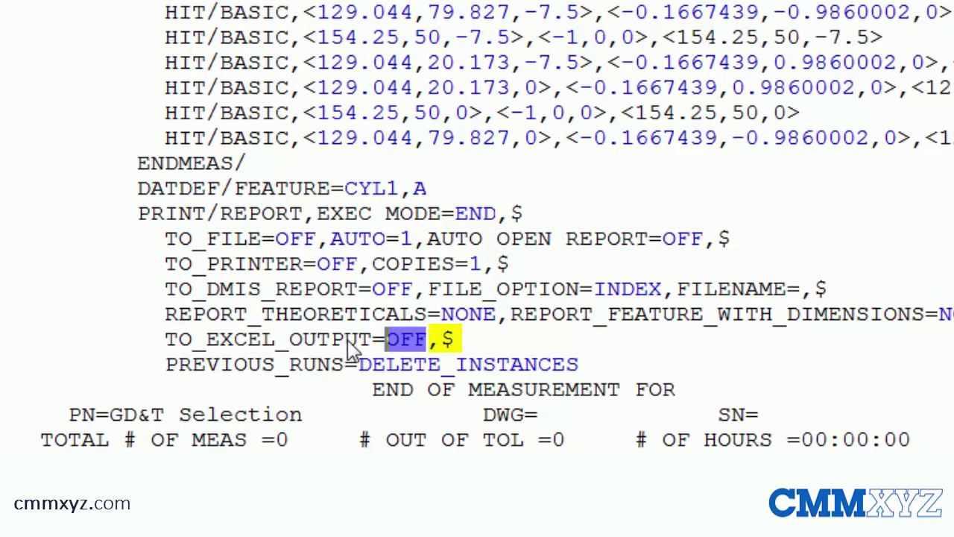
pyautogui.press('F7')
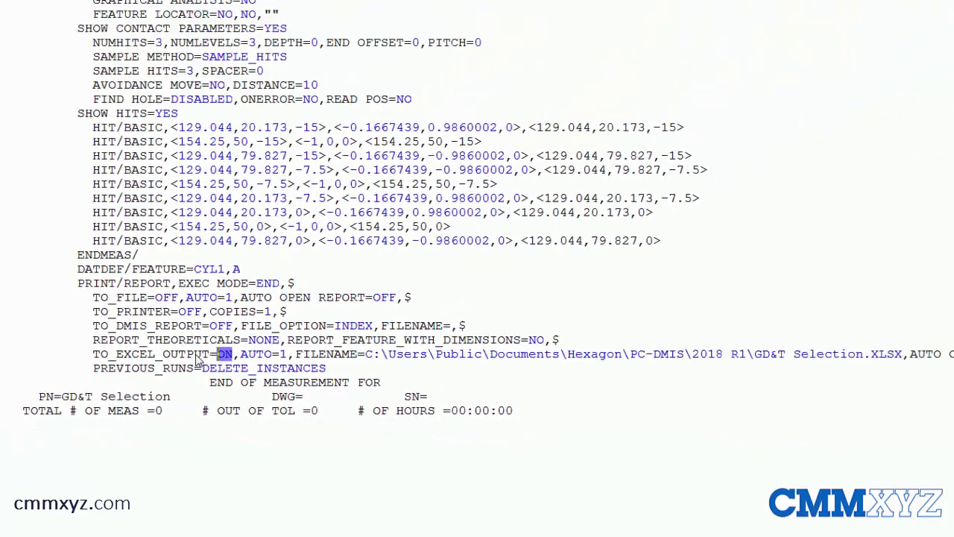
pyautogui.click(357, 373)
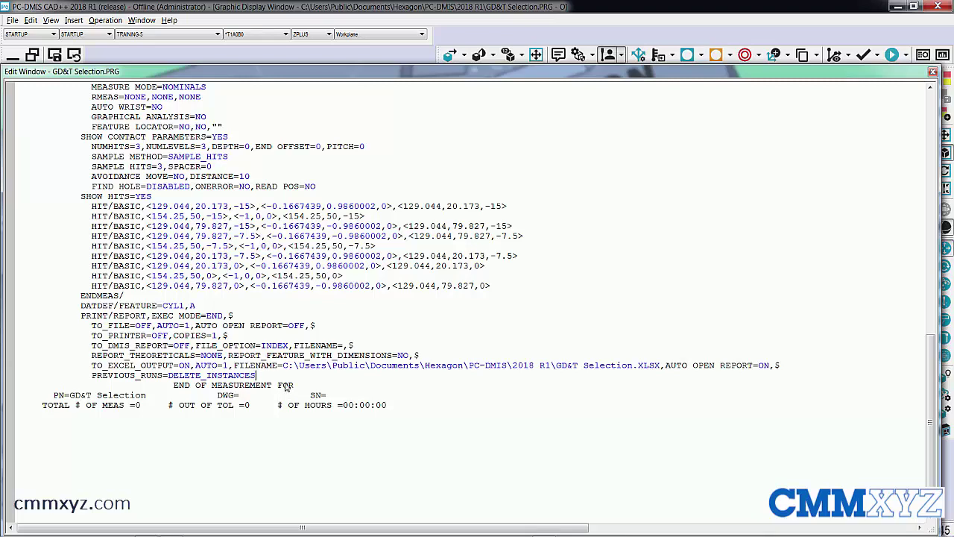
# Edit the print command's Excel output configuration so the report file uses the Overwrite option, and accept the settings.
pyautogui.click(135, 367)
pyautogui.rightClick(140, 371)
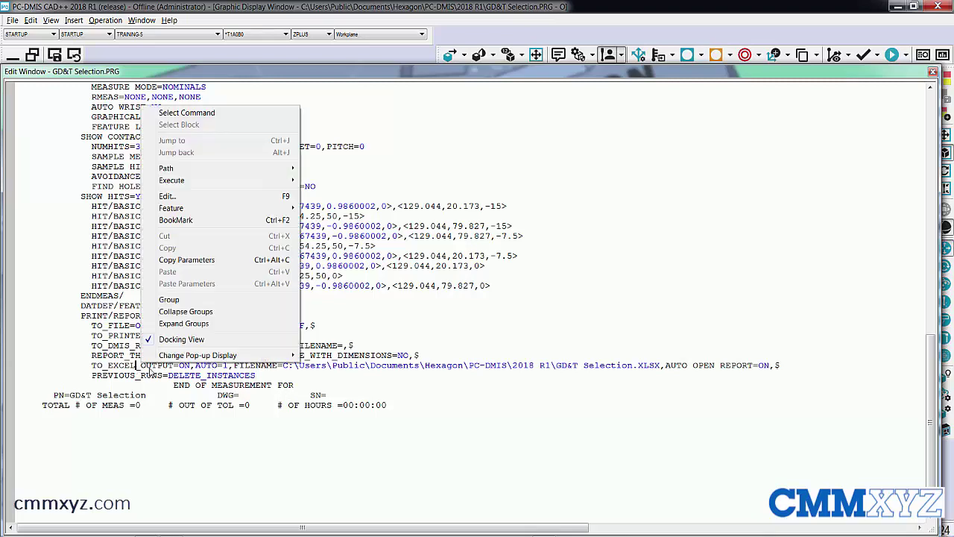
pyautogui.click(178, 196)
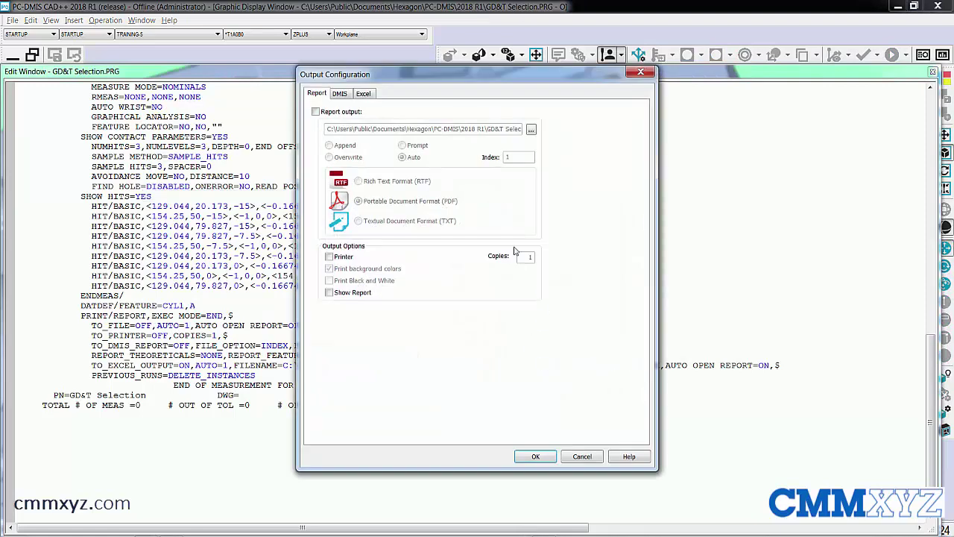
pyautogui.click(363, 93)
pyautogui.moveTo(464, 76); pyautogui.dragTo(537, 49)
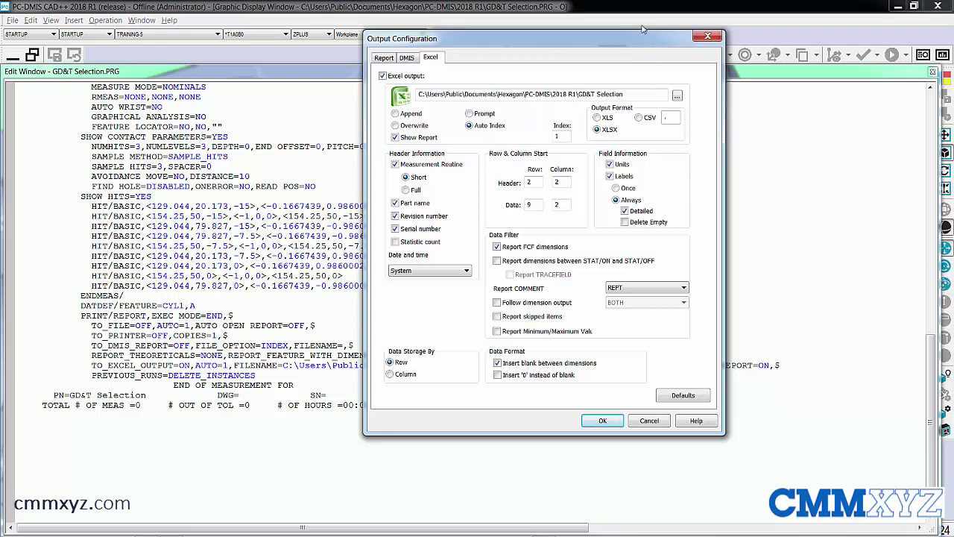
pyautogui.click(398, 125)
pyautogui.click(603, 422)
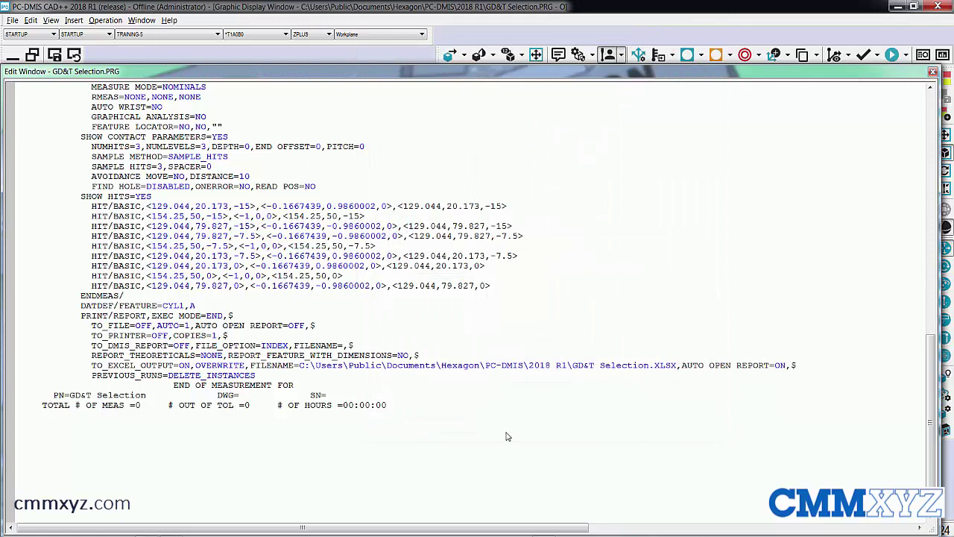
pyautogui.click(272, 379)
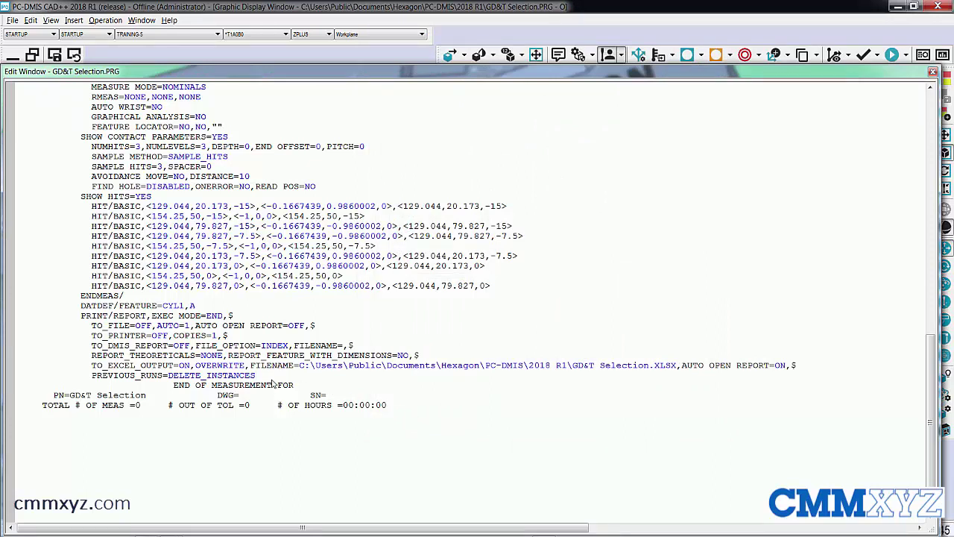